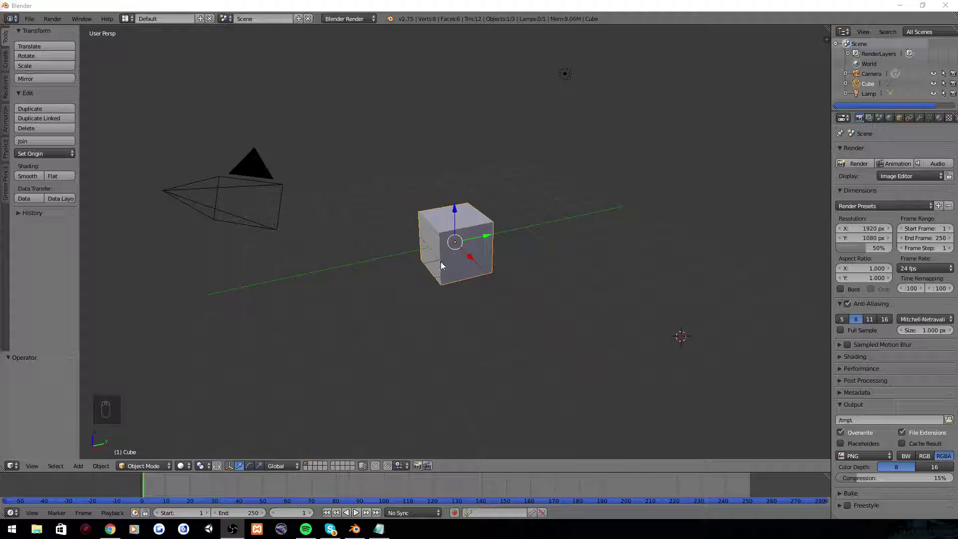
# Enter Edit Mode on the default cube and select its top face
pyautogui.moveTo(397, 308); pyautogui.dragTo(354, 304, button='middle')
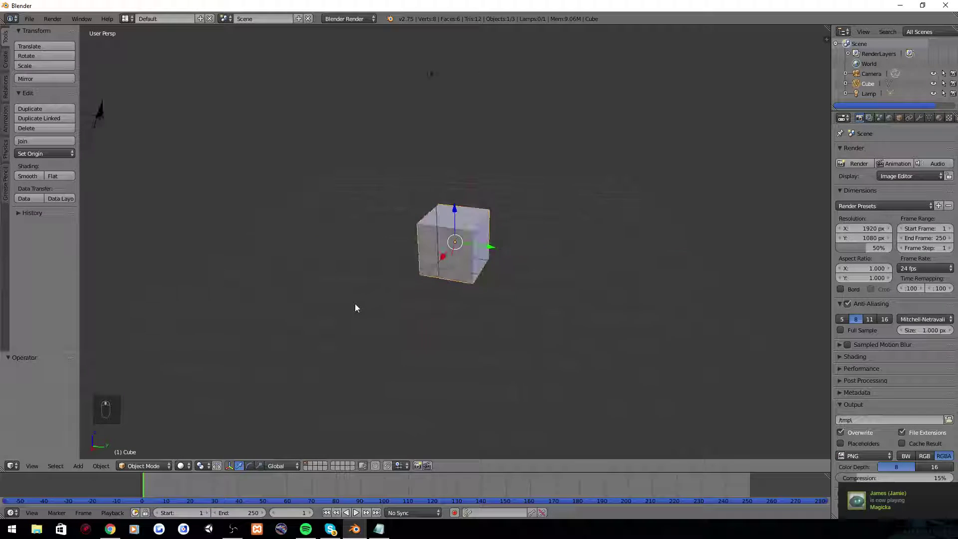
pyautogui.scroll(3, 356, 307)
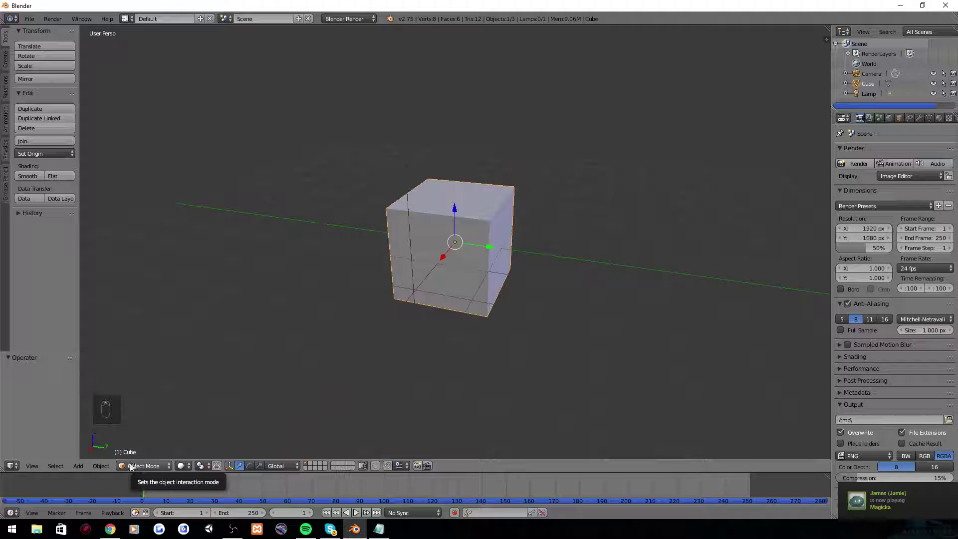
pyautogui.click(130, 466)
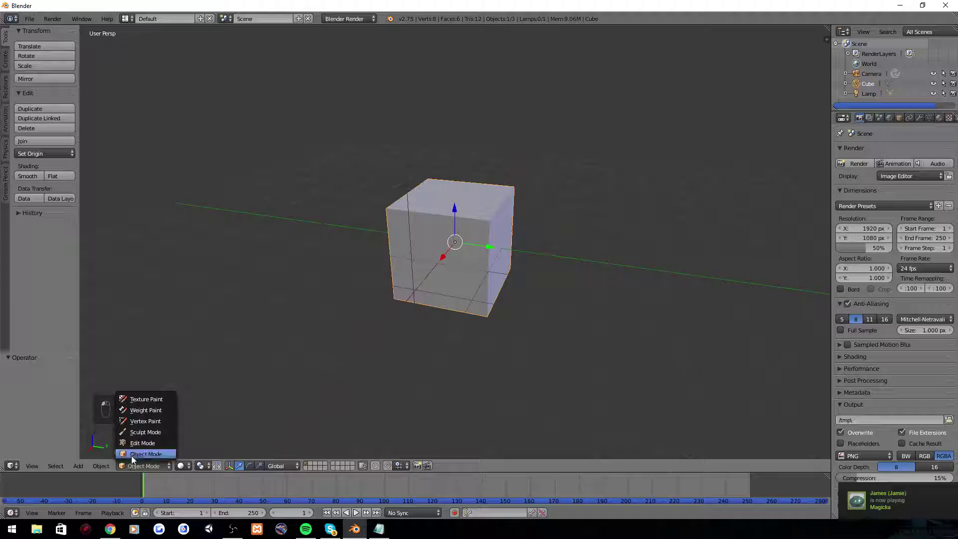
pyautogui.click(134, 443)
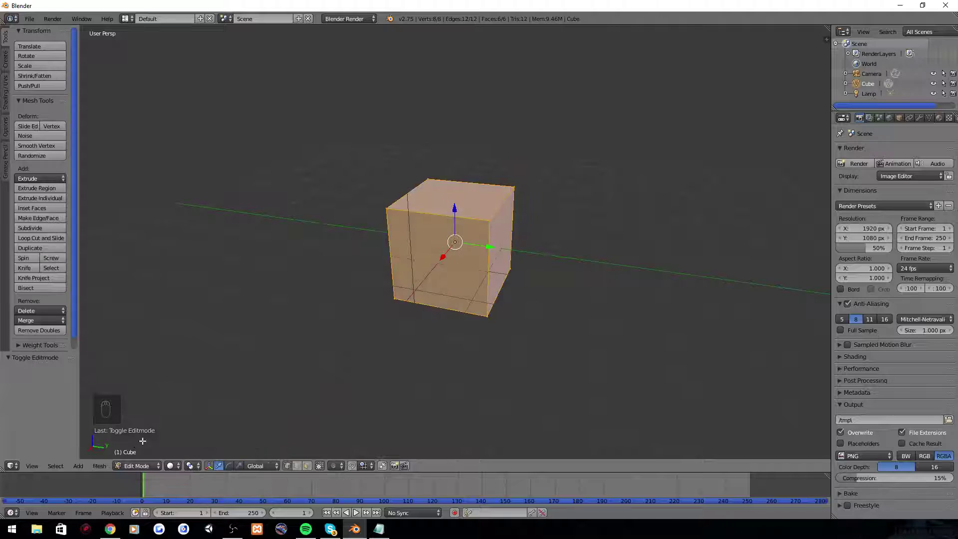
pyautogui.moveTo(291, 345); pyautogui.dragTo(238, 373, button='middle')
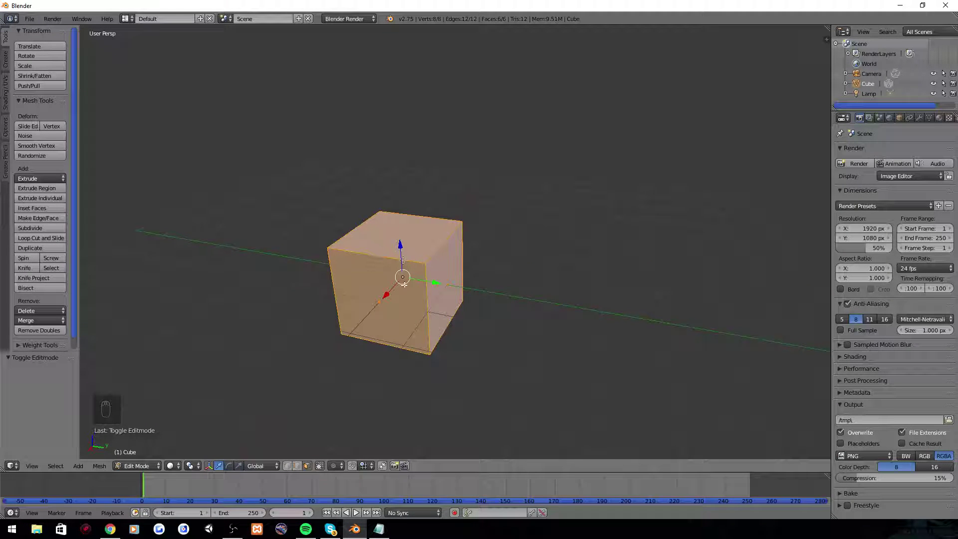
pyautogui.rightClick(407, 244)
pyautogui.moveTo(407, 244); pyautogui.dragTo(432, 250, button='middle')
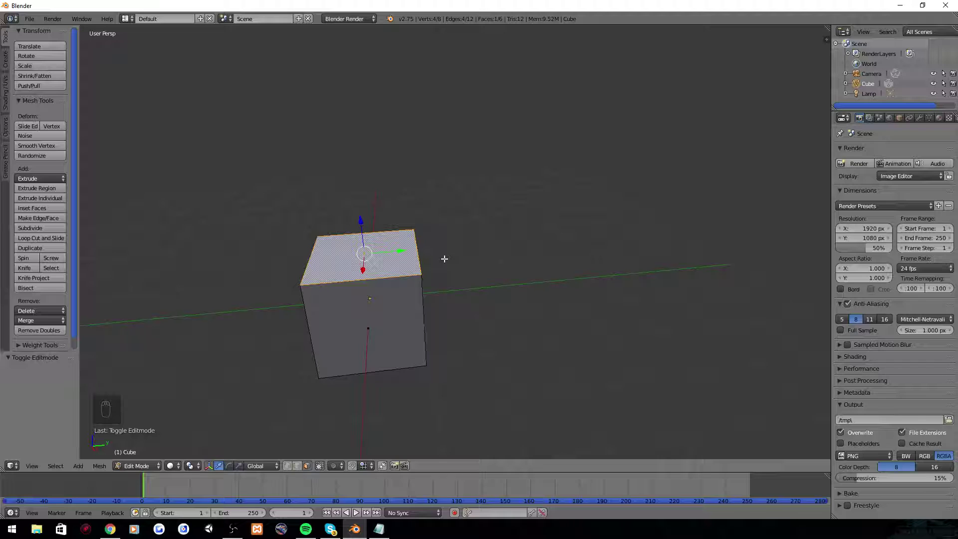
# Extrude the cube's top face upward about 0.53 and scale it to about 0.37 to form a tapered roof
pyautogui.moveTo(449, 267); pyautogui.dragTo(389, 286, button='middle')
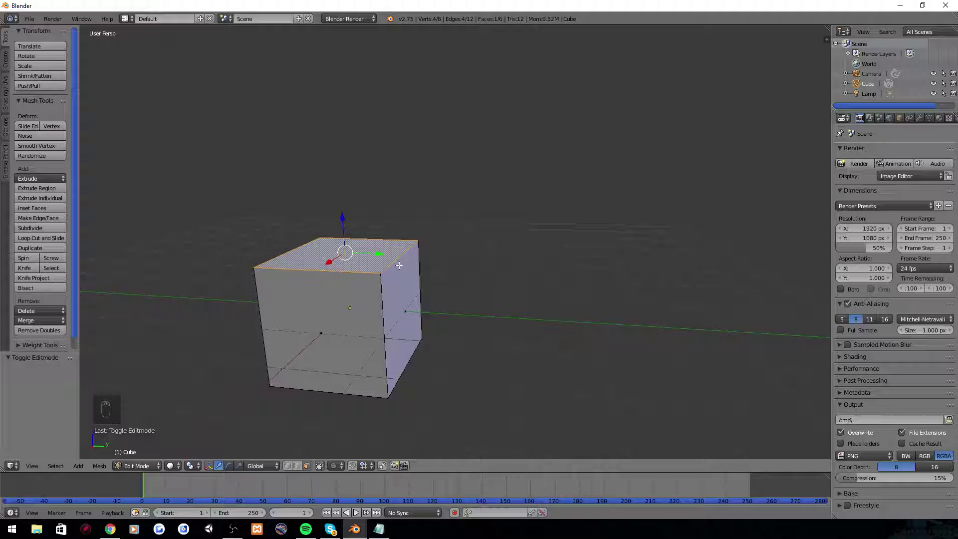
pyautogui.press('e')
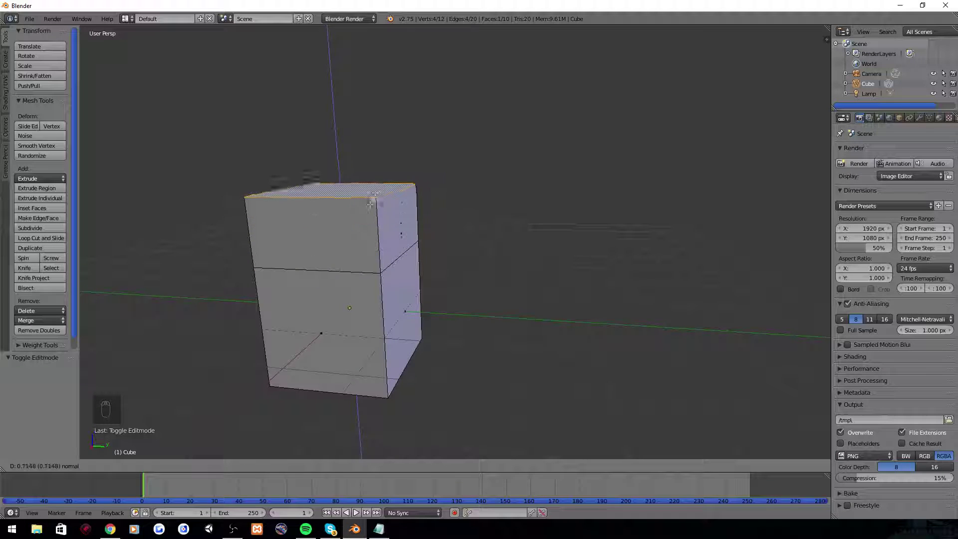
pyautogui.click(376, 235)
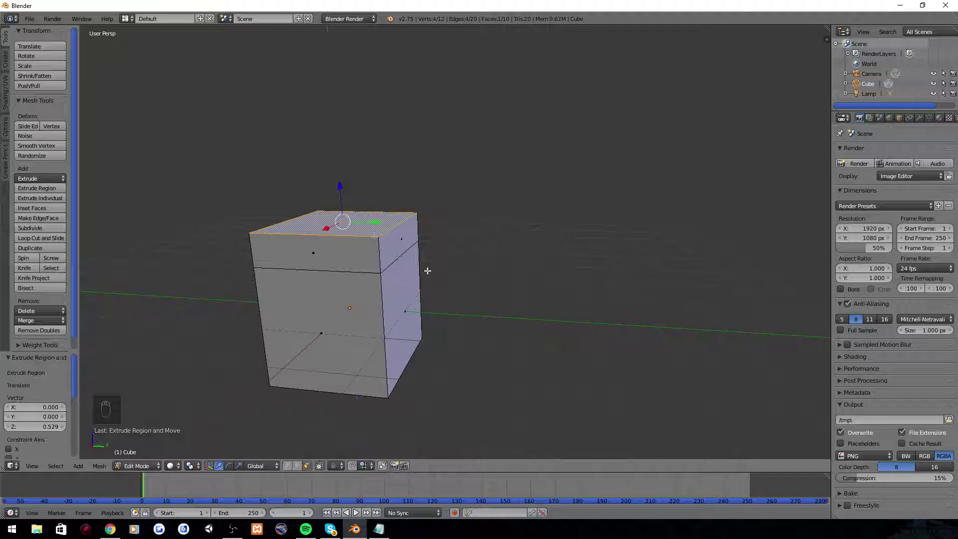
pyautogui.press('s')
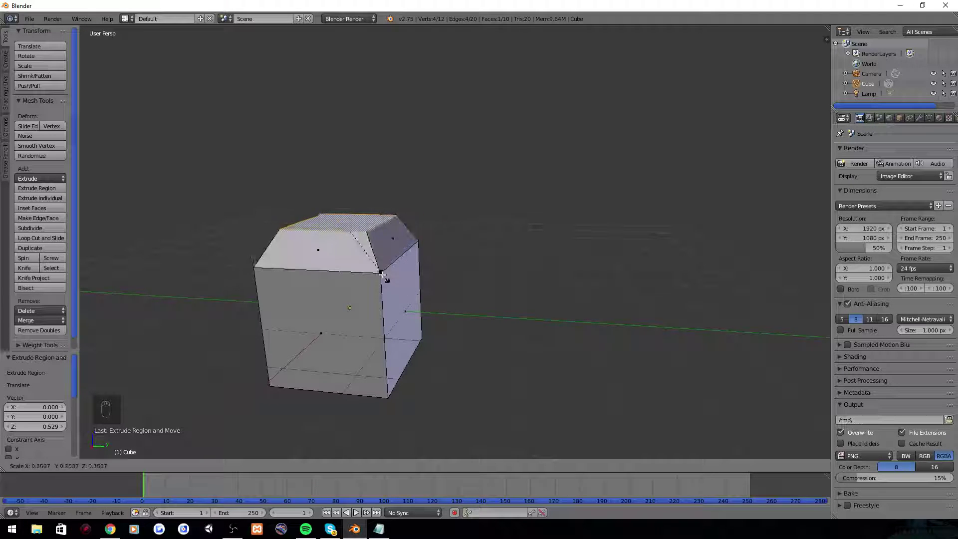
pyautogui.click(364, 249)
# Select a vertical side face of the cube and extrude it outward along X into an arm
pyautogui.moveTo(364, 250); pyautogui.dragTo(355, 316, button='middle')
pyautogui.scroll(4, 375, 328)
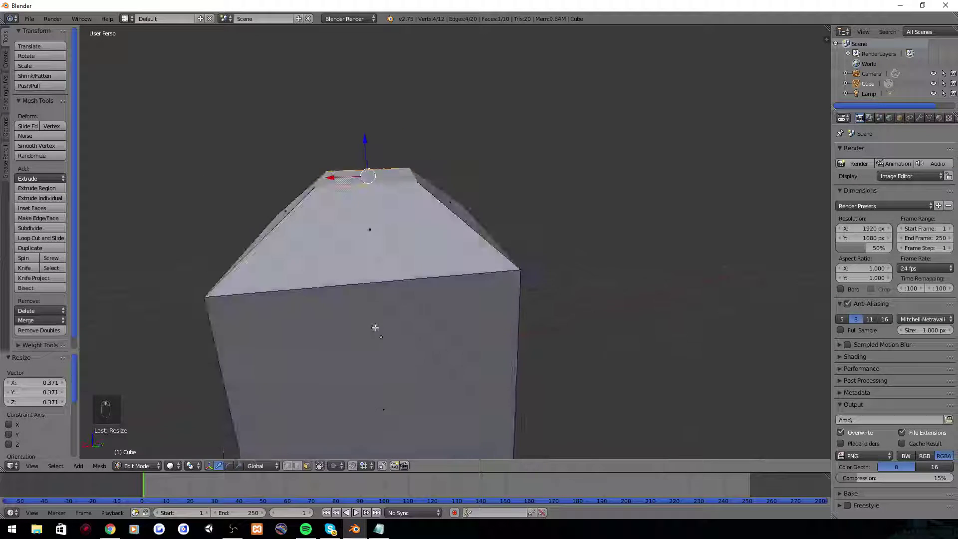
pyautogui.scroll(-3, 375, 328)
pyautogui.moveTo(264, 317); pyautogui.dragTo(332, 378, button='middle')
pyautogui.scroll(-4, 331, 378)
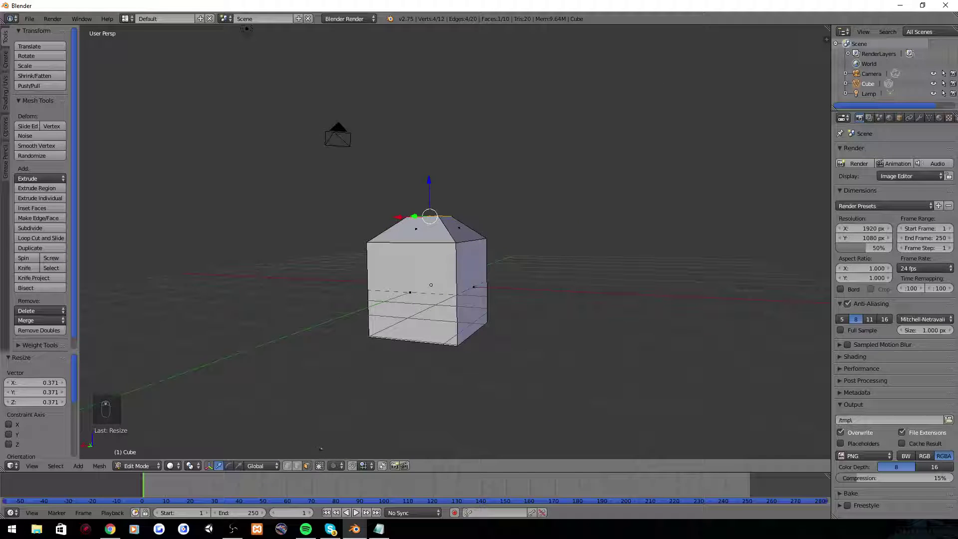
pyautogui.rightClick(467, 280)
pyautogui.moveTo(466, 280); pyautogui.dragTo(514, 306, button='middle')
pyautogui.press('e')
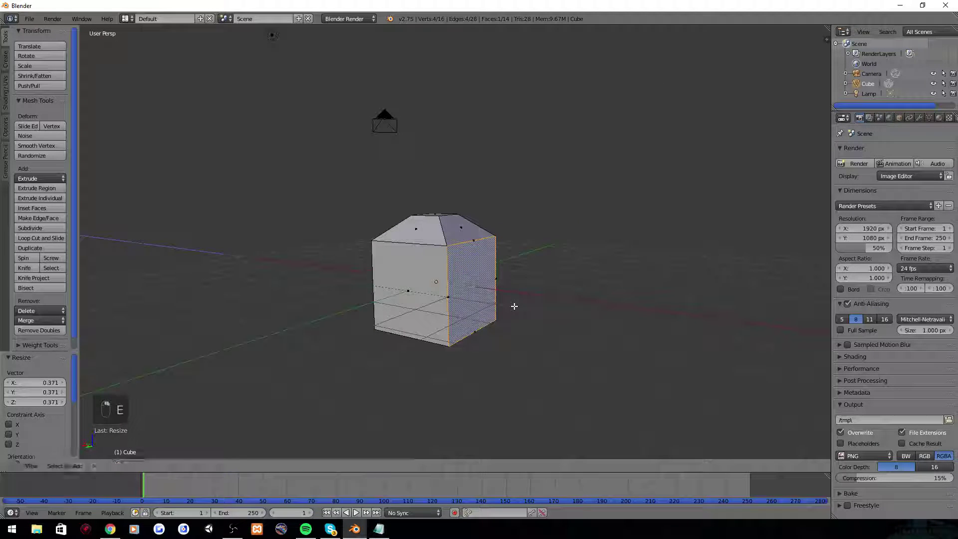
pyautogui.rightClick(441, 281)
pyautogui.moveTo(442, 282); pyautogui.dragTo(512, 298)
# Extrude the arm's end face about 0.7 along X and scale it down into a tapered tip
pyautogui.moveTo(512, 298); pyautogui.dragTo(531, 293, button='middle')
pyautogui.press('e')
pyautogui.press('s')
pyautogui.click(513, 324)
pyautogui.moveTo(532, 293); pyautogui.dragTo(537, 295)
# Extrude the adjacent side face of the original cube outward along Y to form a second arm
pyautogui.scroll(-4, 536, 295)
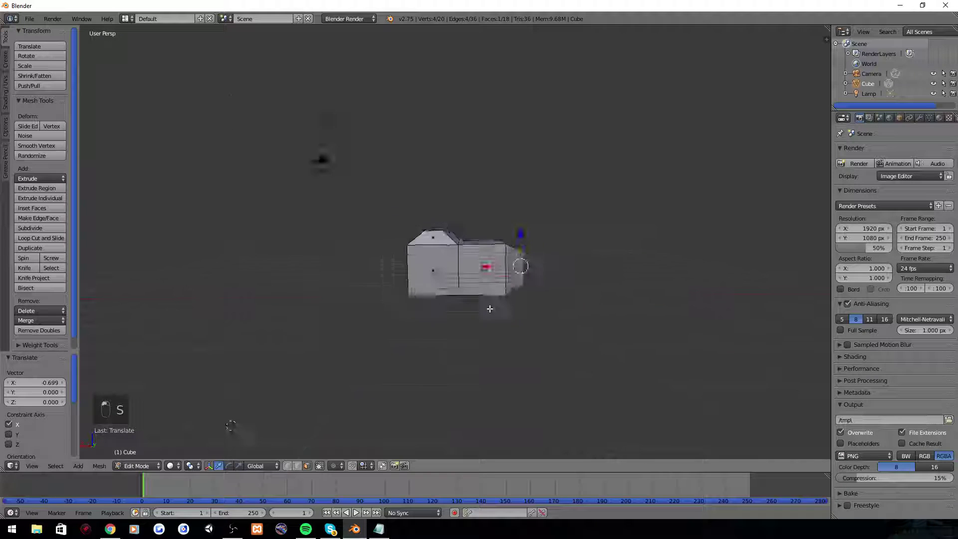
pyautogui.moveTo(536, 295); pyautogui.dragTo(481, 316, button='middle')
pyautogui.press('e')
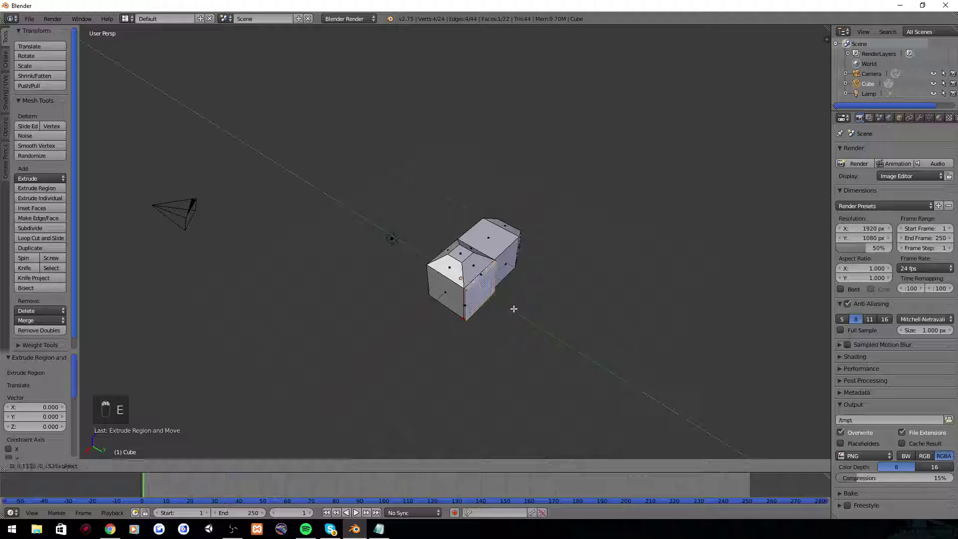
pyautogui.click(553, 340)
# Extrude the second arm's end face and scale it down to taper the end
pyautogui.moveTo(553, 340); pyautogui.dragTo(443, 324, button='middle')
pyautogui.press('e')
pyautogui.rightClick(443, 324)
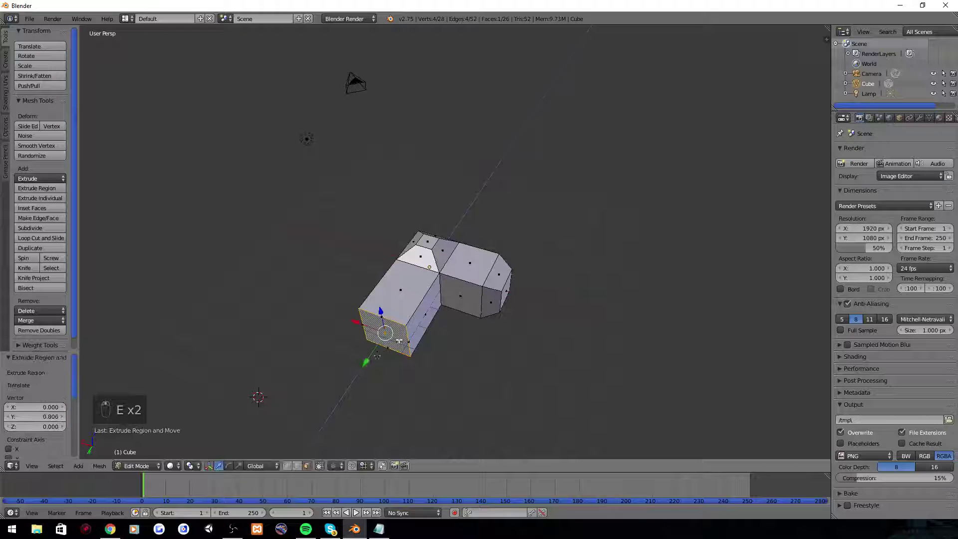
pyautogui.press('s')
pyautogui.click(368, 359)
# Extrude the second arm's tapered end once more and scale it to about 0.74
pyautogui.press('e')
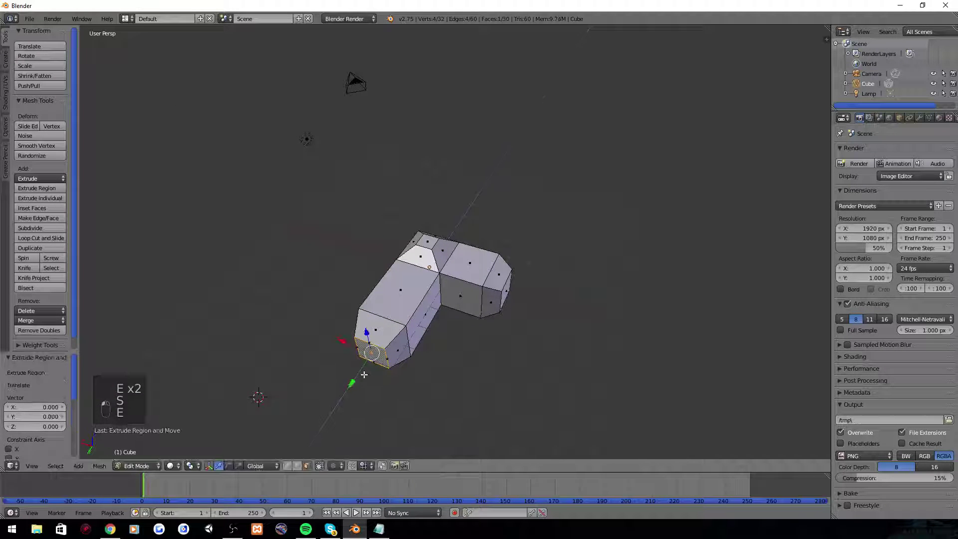
pyautogui.click(406, 410)
pyautogui.press('s')
pyautogui.click(409, 412)
# Extrude a side face of the second arm's narrow tip and pull it outward
pyautogui.keyDown('shift'); pyautogui.moveTo(428, 393); pyautogui.dragTo(354, 353, button='middle'); pyautogui.keyUp('shift')
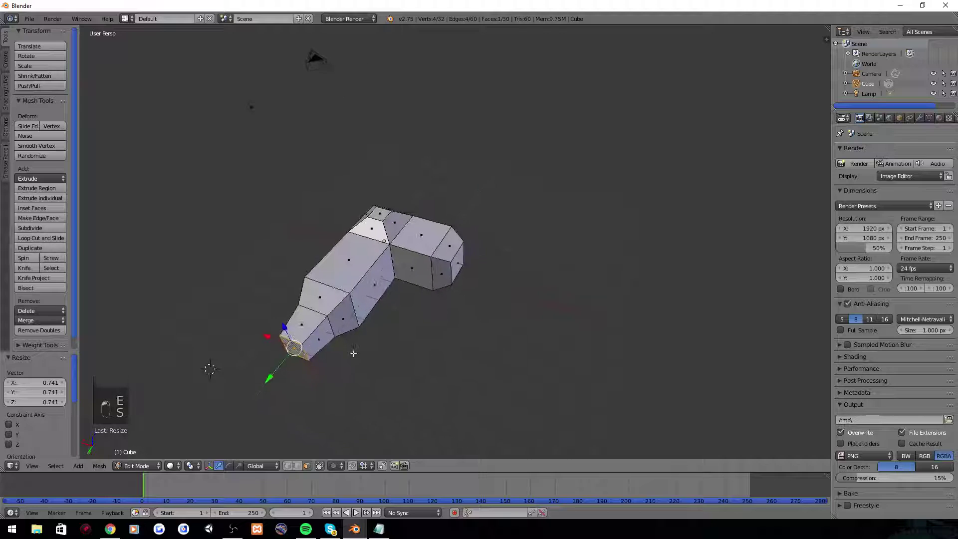
pyautogui.rightClick(313, 341)
pyautogui.press('e')
pyautogui.rightClick(382, 354)
pyautogui.moveTo(304, 337); pyautogui.dragTo(403, 372)
# Undo the recent extrusions and scalings at the end of the second arm
pyautogui.moveTo(403, 372); pyautogui.dragTo(485, 267, button='middle')
pyautogui.hotkey('ctrl', 'z')
pyautogui.hotkey('ctrl', 'z')
pyautogui.hotkey('ctrl', 'z')
pyautogui.hotkey('ctrl', 'z')
pyautogui.hotkey('ctrl', 'z')
pyautogui.hotkey('ctrl', 'z')
pyautogui.hotkey('ctrl', 'z')
pyautogui.hotkey('ctrl', 'z')
pyautogui.hotkey('ctrl', 'z')
pyautogui.hotkey('ctrl', 'z')
pyautogui.hotkey('ctrl', 'z')
pyautogui.hotkey('ctrl', 'z')
# Extrude the second arm's end face outward along Y to form an end block
pyautogui.moveTo(513, 203); pyautogui.dragTo(449, 305, button='middle')
pyautogui.press('e')
pyautogui.moveTo(416, 253); pyautogui.dragTo(363, 260)
# Select the end block's top face and extrude it upward
pyautogui.moveTo(364, 260); pyautogui.dragTo(433, 216, button='middle')
pyautogui.rightClick(427, 244)
pyautogui.press('e')
pyautogui.rightClick(433, 216)
pyautogui.moveTo(433, 216); pyautogui.dragTo(427, 204)
# Taper the end block's raised top by scaling its face down and lowering it about 0.3 along Z
pyautogui.press('s')
pyautogui.click(501, 249)
pyautogui.moveTo(474, 240); pyautogui.dragTo(466, 200, button='middle')
pyautogui.press('s')
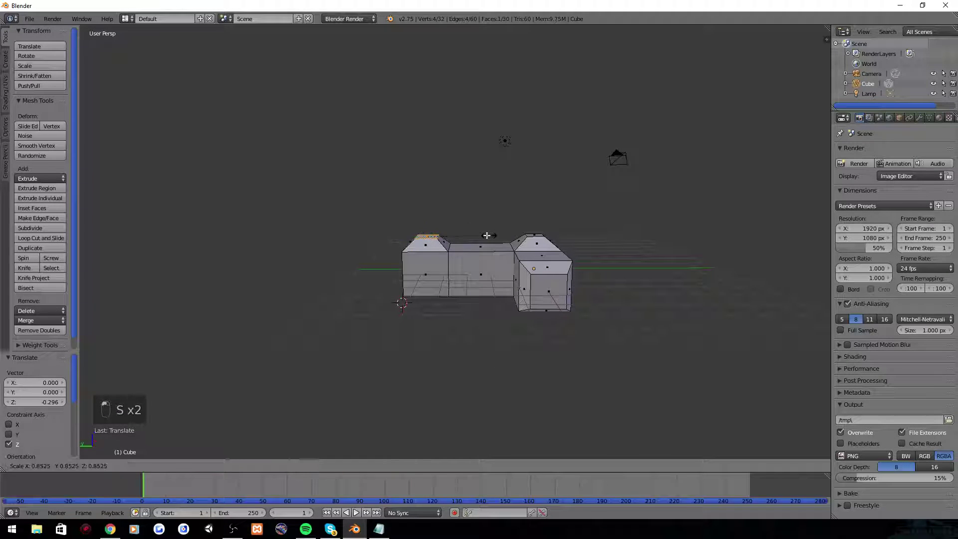
pyautogui.click(482, 235)
# Extrude the end block's side face along X to form another arm parallel to the first
pyautogui.moveTo(480, 235); pyautogui.dragTo(453, 277, button='middle')
pyautogui.rightClick(454, 276)
pyautogui.press('e')
pyautogui.click(453, 277)
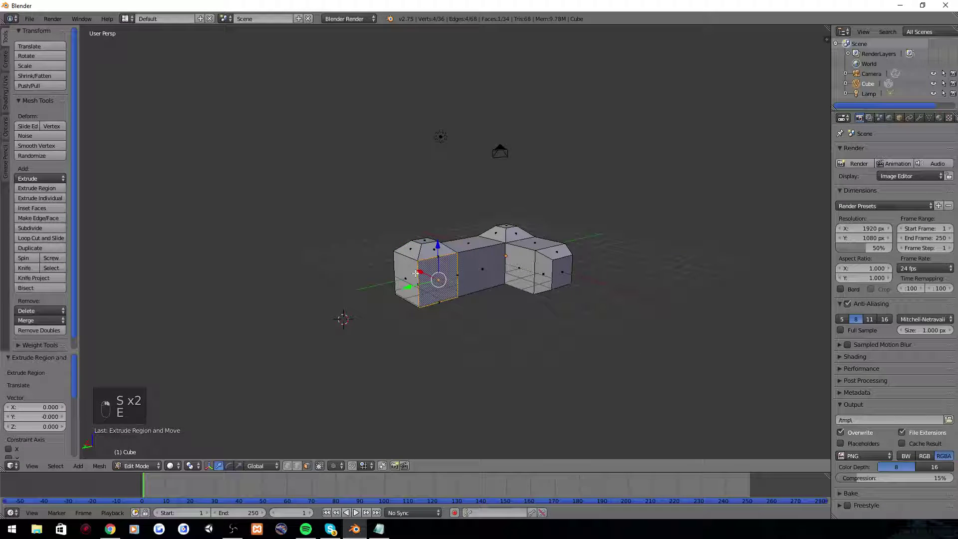
pyautogui.moveTo(421, 272); pyautogui.dragTo(449, 288)
pyautogui.moveTo(451, 287); pyautogui.dragTo(519, 304, button='middle')
pyautogui.moveTo(480, 286); pyautogui.dragTo(485, 285)
# Extrude the new arm's end face in place and scale it down to make an inner face
pyautogui.moveTo(485, 286); pyautogui.dragTo(564, 315, button='middle')
pyautogui.press('e')
pyautogui.click(564, 316)
pyautogui.press('s')
pyautogui.click(530, 300)
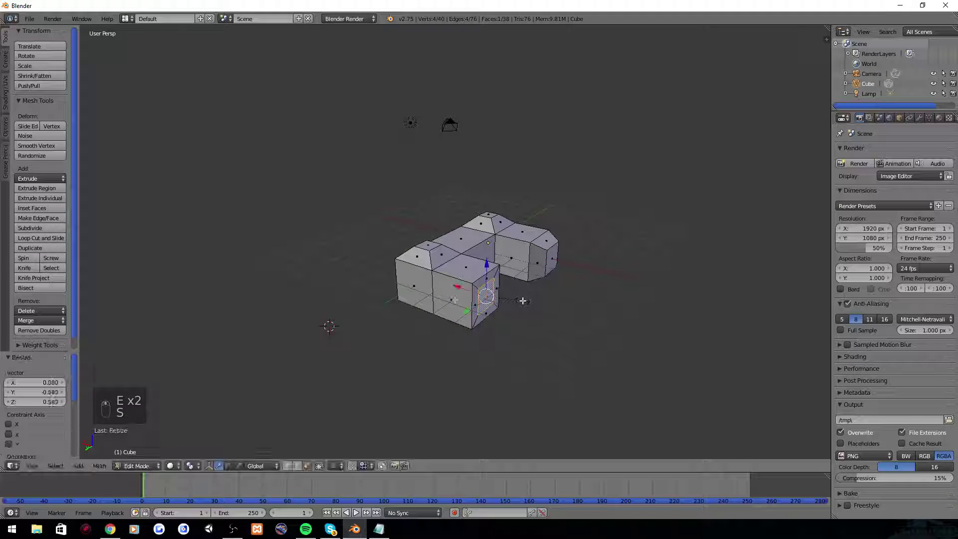
# Move the inner end face about 0.24 along X and enlarge it by a factor of about 1.09
pyautogui.moveTo(457, 286); pyautogui.dragTo(468, 289)
pyautogui.press('s')
pyautogui.click(575, 309)
pyautogui.moveTo(468, 289); pyautogui.dragTo(457, 263, button='middle')
pyautogui.press('s')
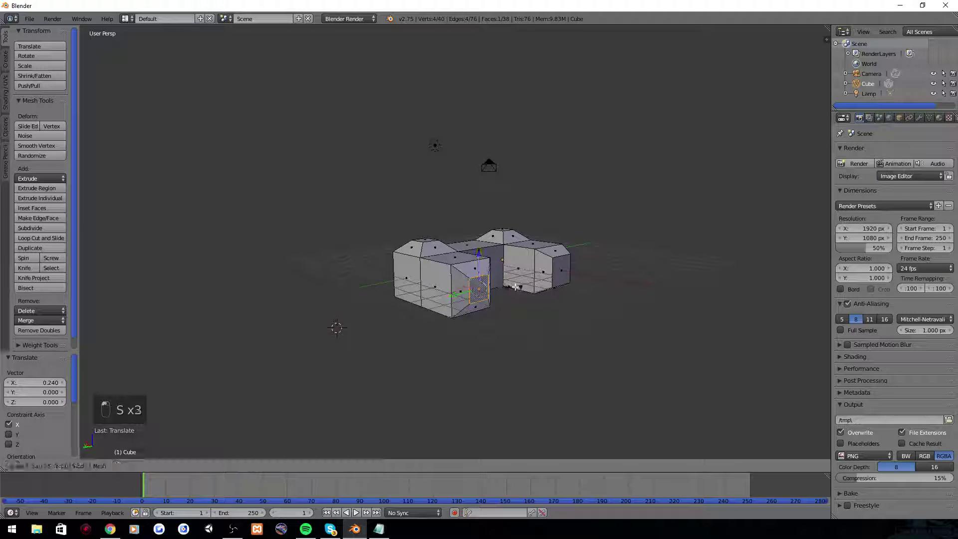
pyautogui.click(538, 292)
# Return to Object Mode and delete the extruded cube model
pyautogui.moveTo(538, 292); pyautogui.dragTo(446, 345, button='middle')
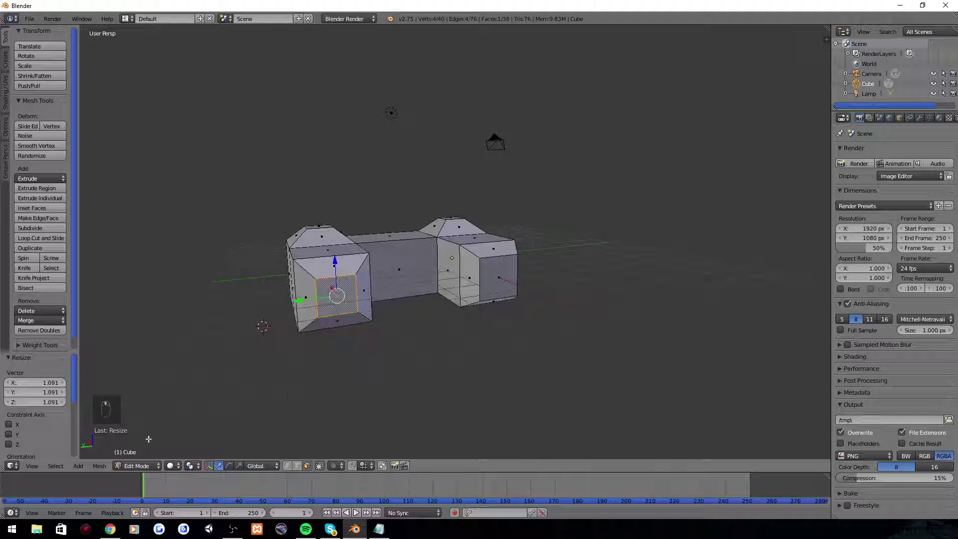
pyautogui.click(136, 466)
pyautogui.click(143, 444)
pyautogui.moveTo(143, 445); pyautogui.dragTo(284, 463, button='middle')
pyautogui.moveTo(379, 367); pyautogui.dragTo(354, 327, button='middle')
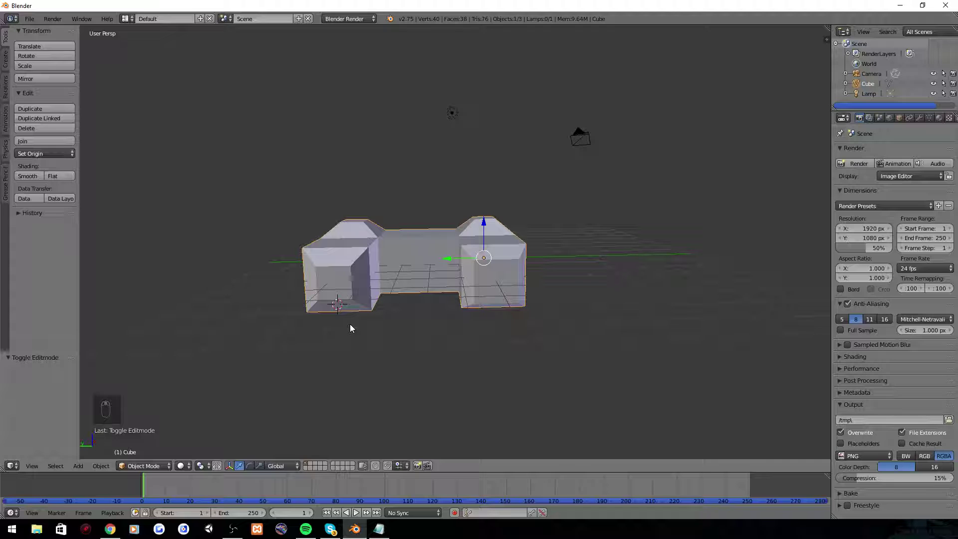
pyautogui.press('Delete')
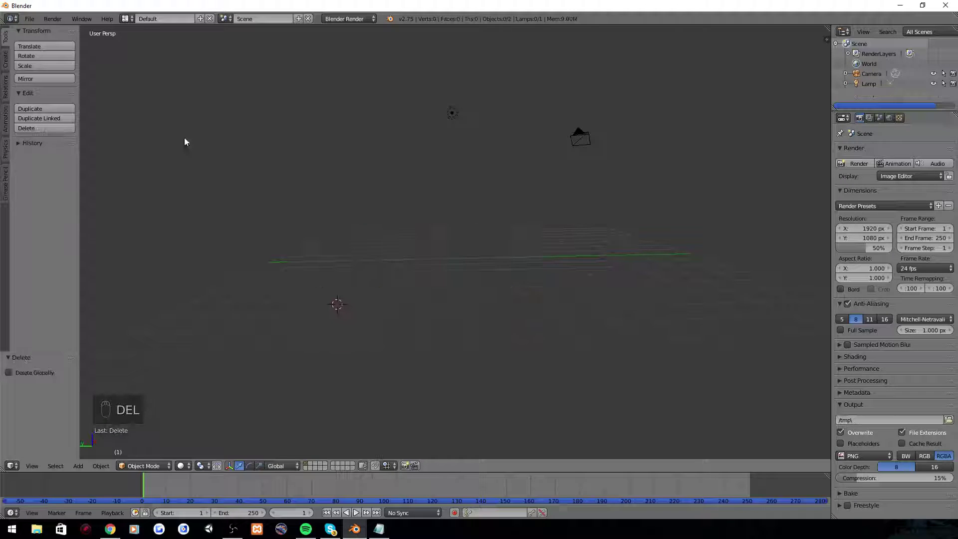
# Add a cylinder mesh and set its vertex count to 16
pyautogui.click(6, 66)
pyautogui.click(49, 105)
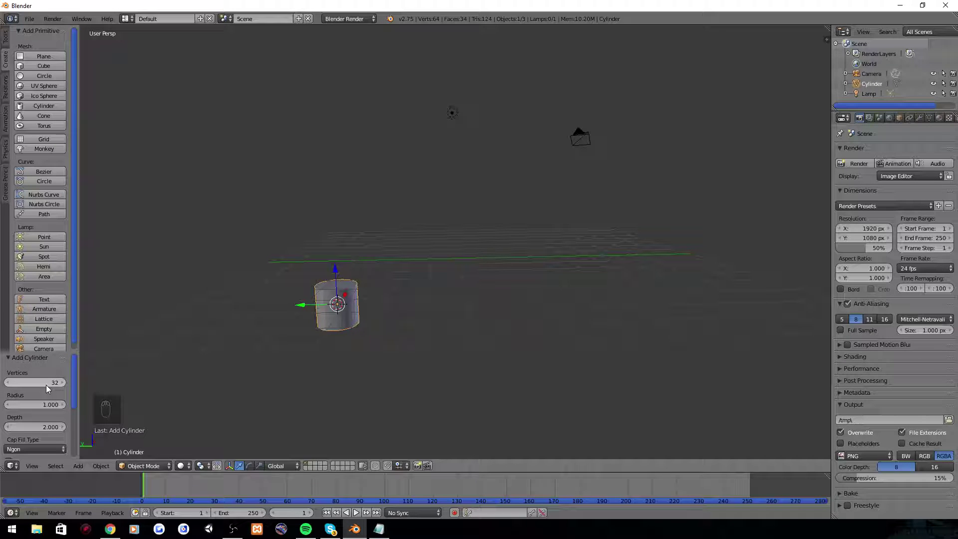
pyautogui.scroll(3, 259, 351)
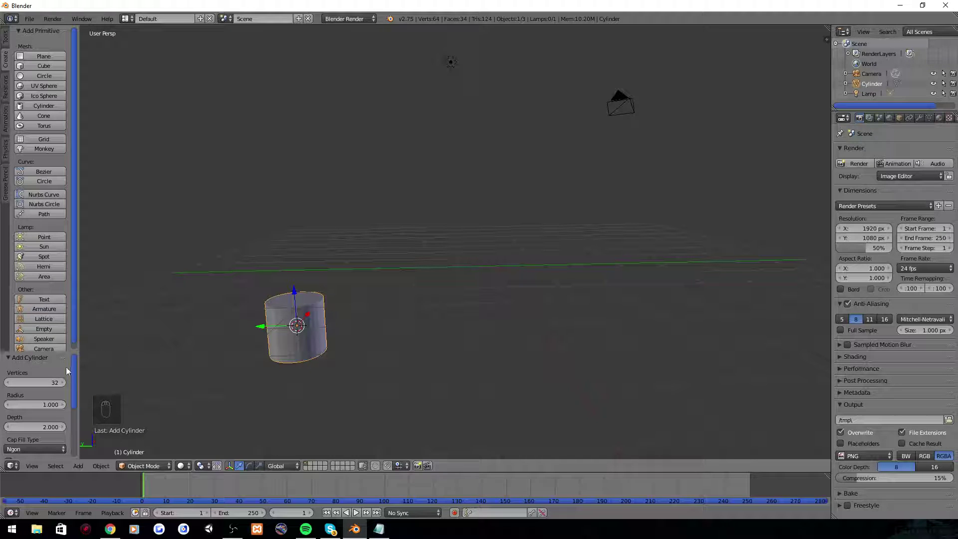
pyautogui.click(40, 383)
pyautogui.press('BackSpace')
pyautogui.write('1')
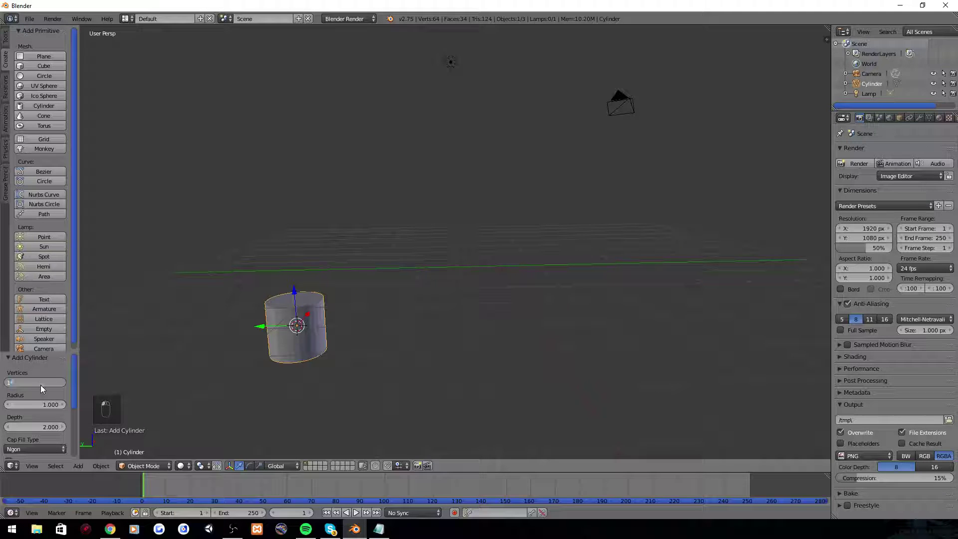
pyautogui.write('6')
pyautogui.press('Return')
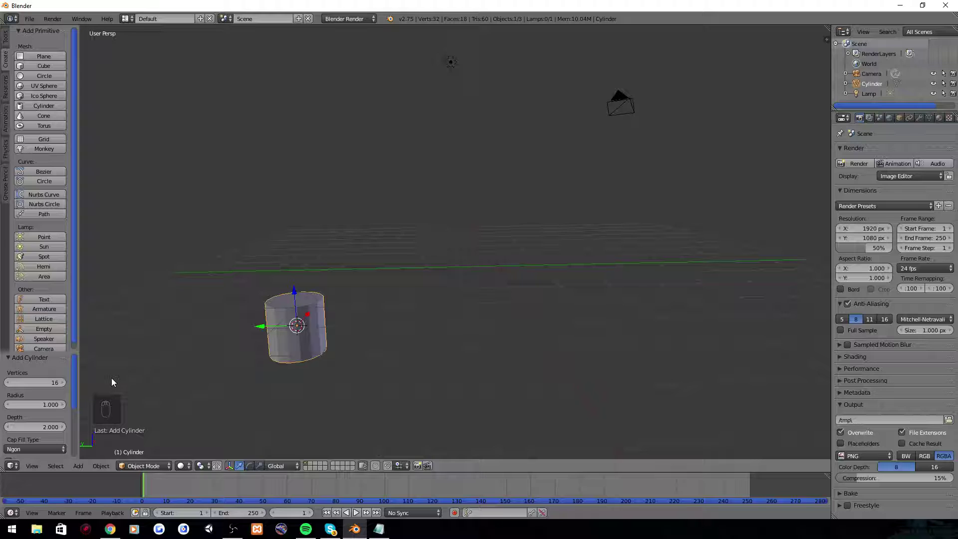
pyautogui.click(40, 382)
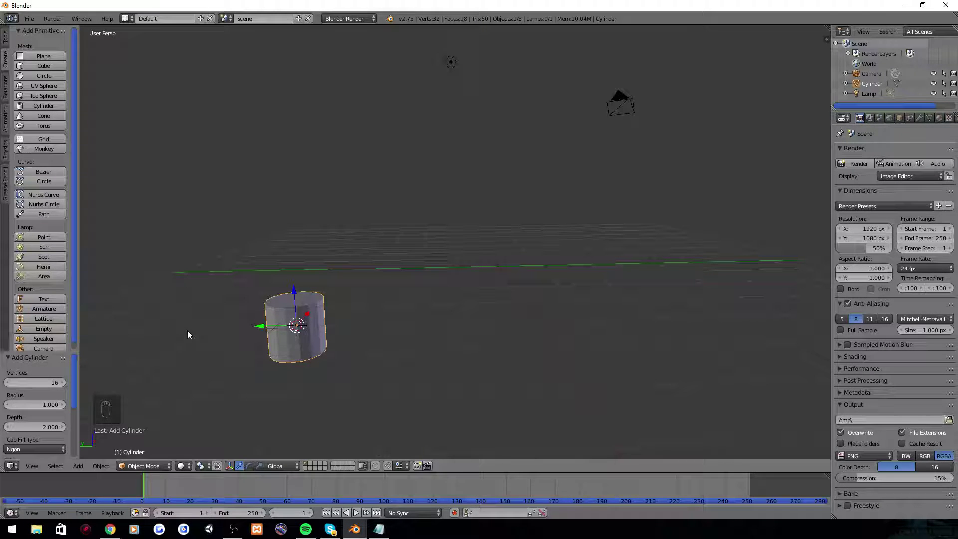
# Set the cylinder's X, Y and Z location to 0 and show the 3D view's properties
pyautogui.moveTo(190, 328); pyautogui.dragTo(231, 343, button='middle')
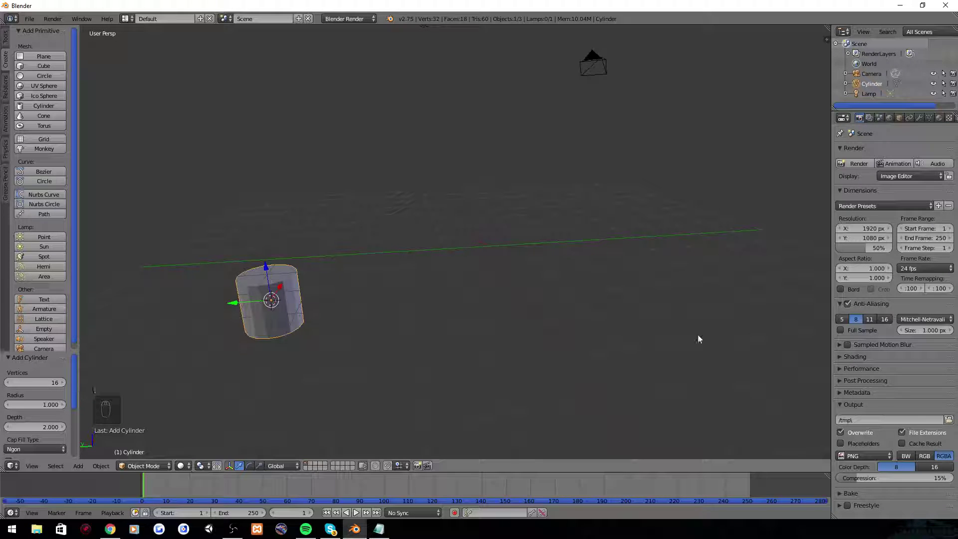
pyautogui.click(897, 118)
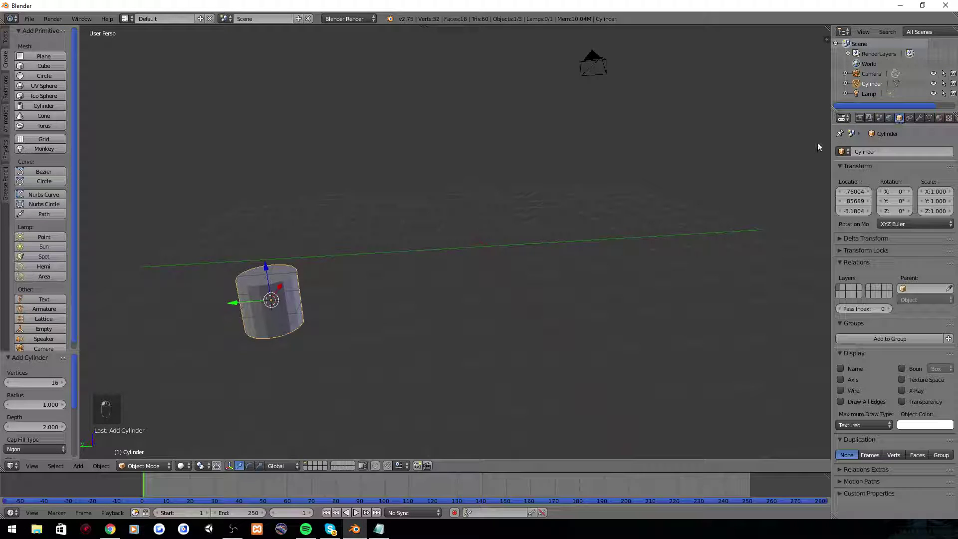
pyautogui.click(852, 192)
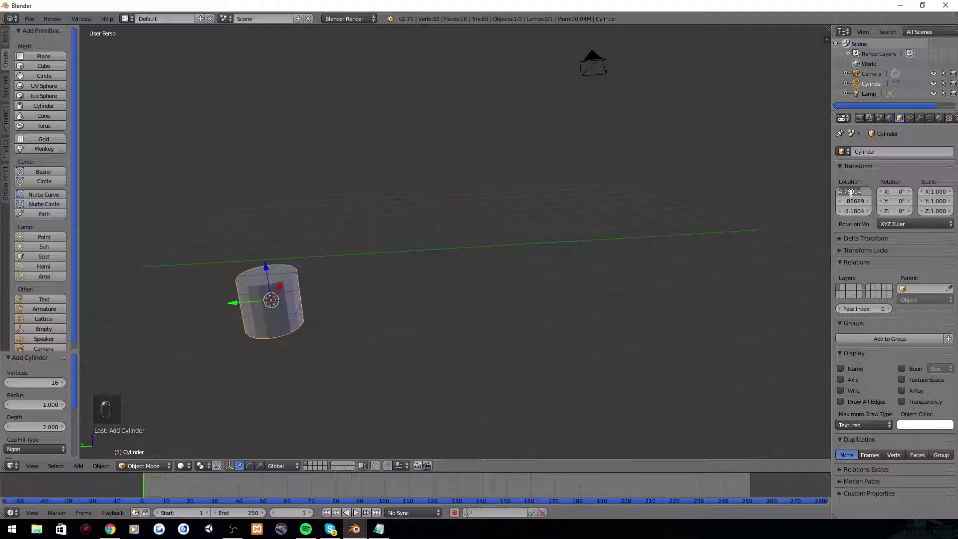
pyautogui.write('0')
pyautogui.press('Return')
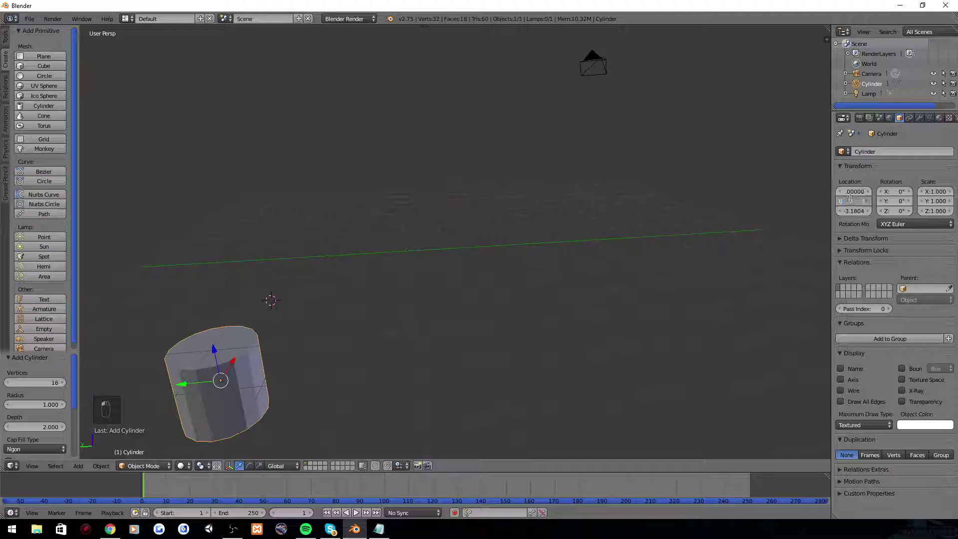
pyautogui.press('Tab')
pyautogui.write('0')
pyautogui.press('Return')
pyautogui.press('n')
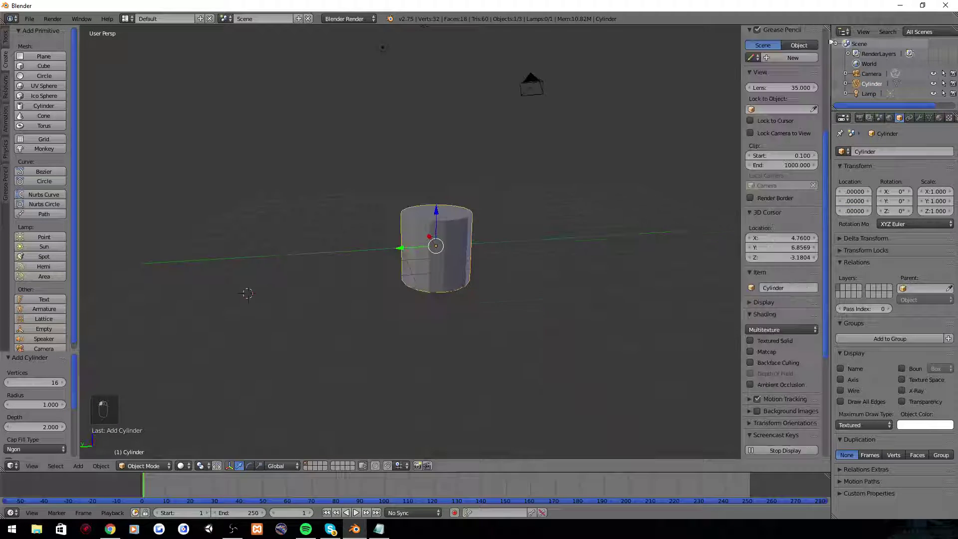
# Set the 3D cursor's X, Y and Z location to 0
pyautogui.scroll(5, 774, 418)
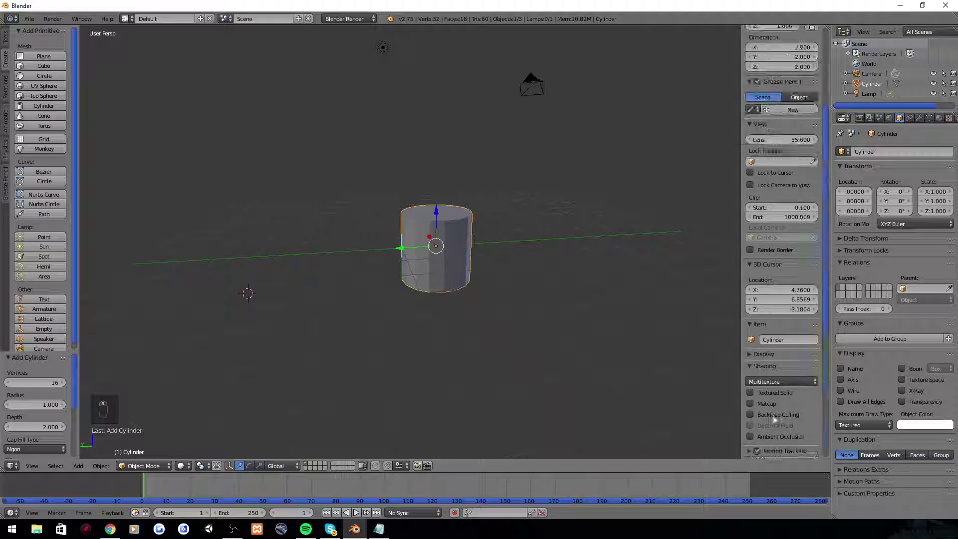
pyautogui.click(768, 290)
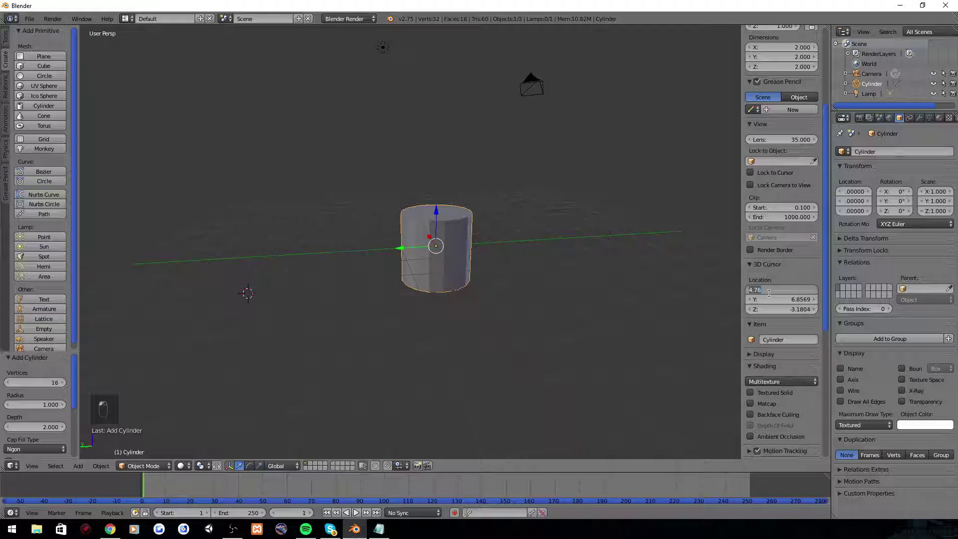
pyautogui.click(775, 300)
pyautogui.write('0')
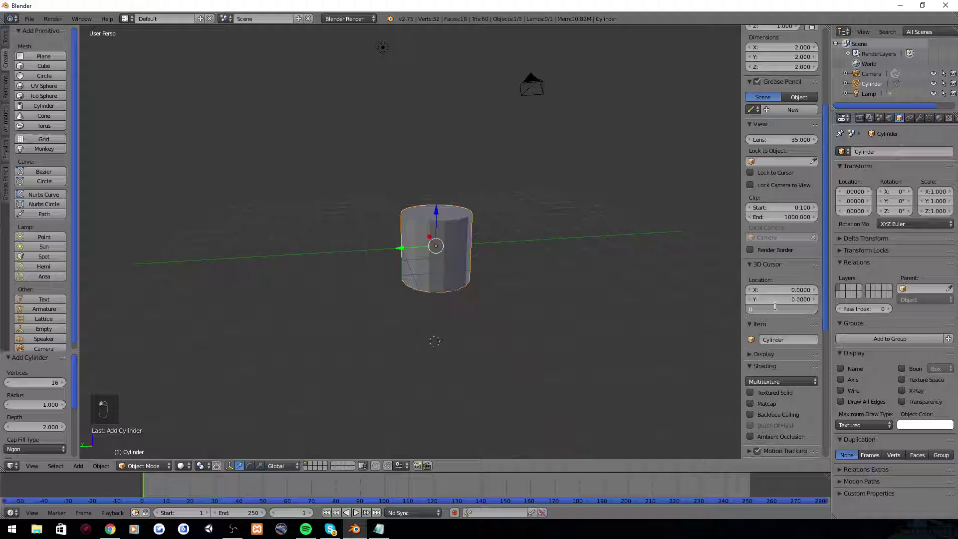
pyautogui.moveTo(505, 274); pyautogui.dragTo(461, 297, button='middle')
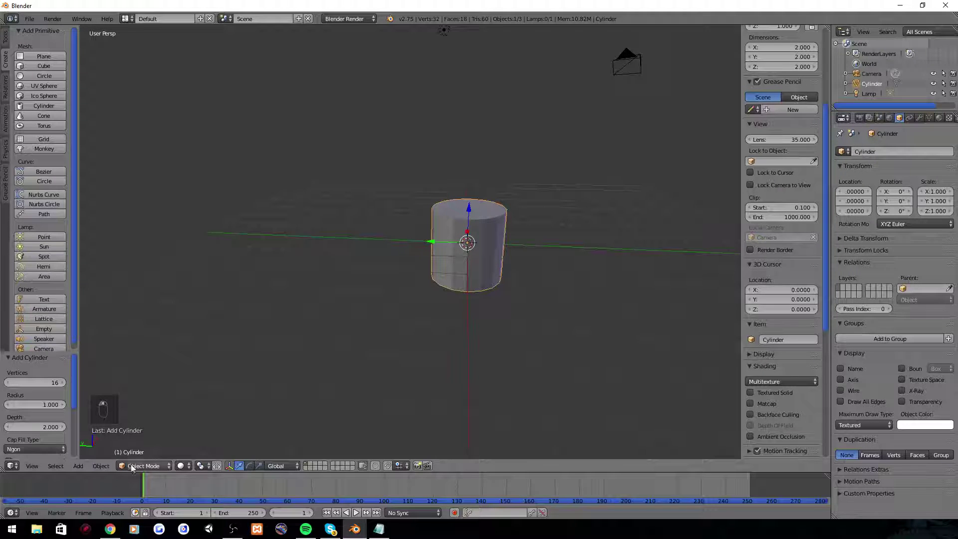
# In Edit Mode, extrude the cylinder's top face in place and scale it down to about 0.467
pyautogui.click(144, 465)
pyautogui.click(148, 440)
pyautogui.moveTo(147, 440); pyautogui.dragTo(191, 430, button='middle')
pyautogui.keyDown('alt'); pyautogui.rightClick(419, 282); pyautogui.keyUp('alt')
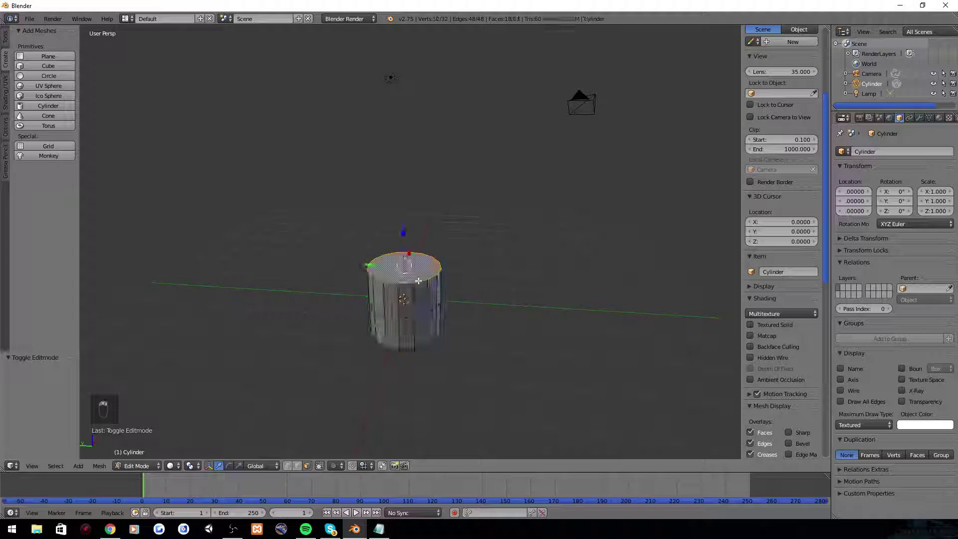
pyautogui.press('e')
pyautogui.click(486, 313)
pyautogui.press('s')
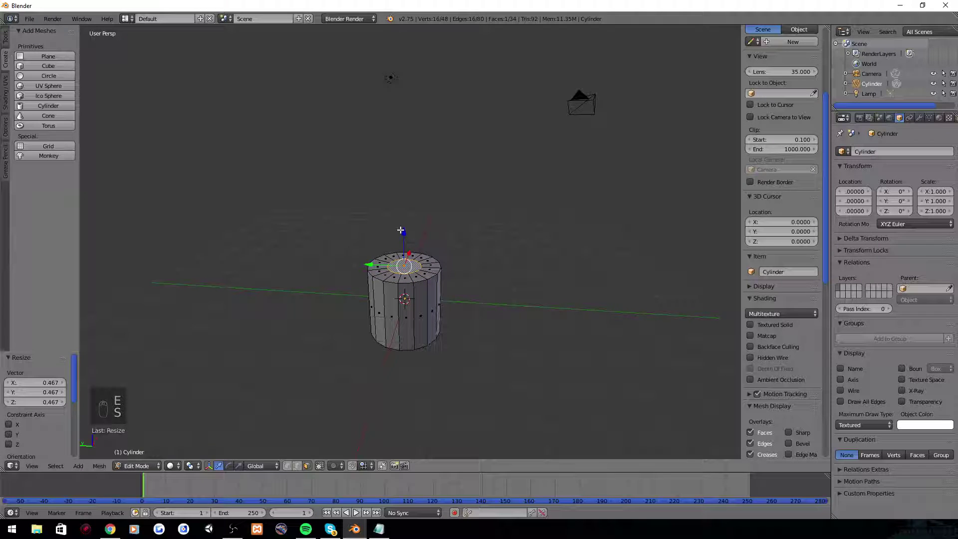
pyautogui.click(406, 226)
# Extrude the smaller top face upward about 5.5 along Z and raise it about another 1.25 to form a tall post
pyautogui.press('e')
pyautogui.click(436, 439)
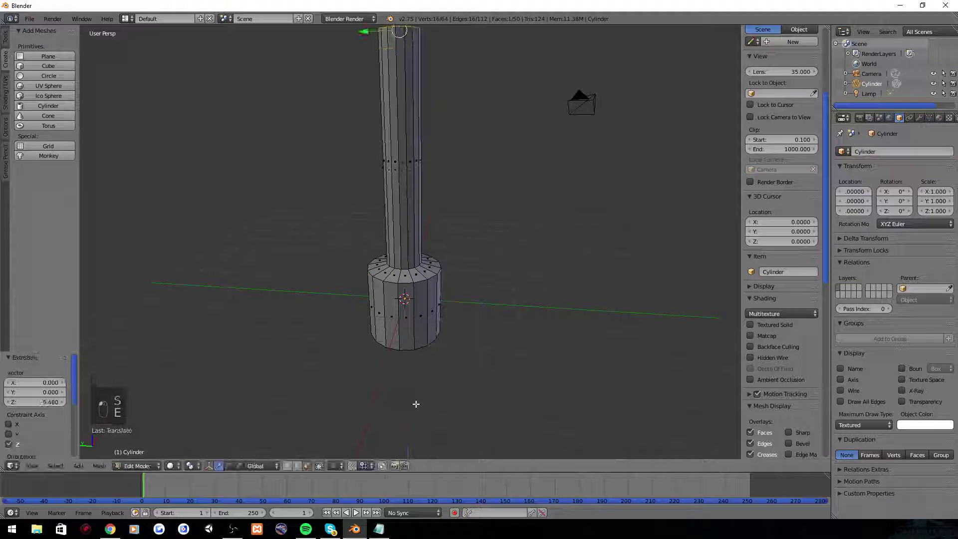
pyautogui.scroll(-2, 418, 314)
pyautogui.moveTo(418, 314); pyautogui.dragTo(412, 156, button='middle')
# Extrude the post's top face again, about 0.82 upward along Z
pyautogui.press('e')
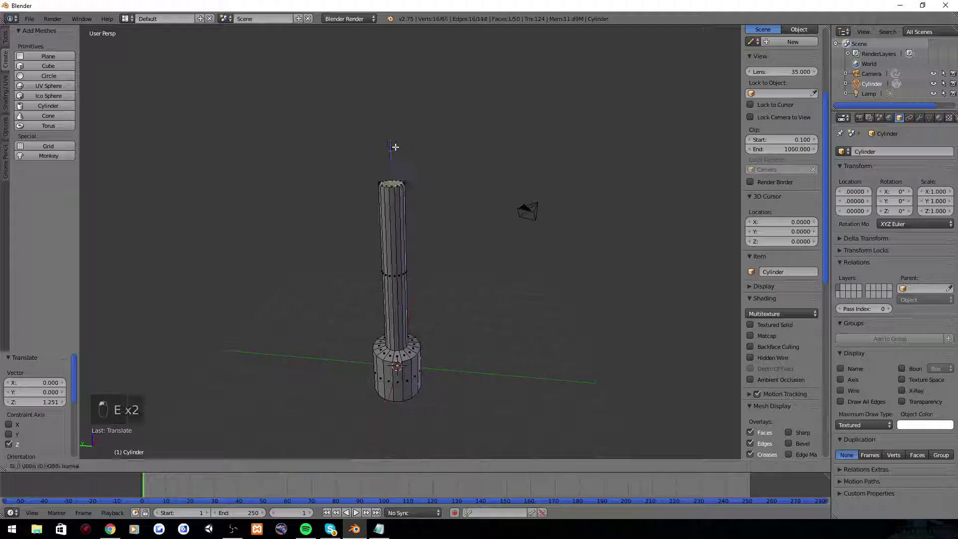
pyautogui.rightClick(392, 149)
pyautogui.moveTo(393, 149); pyautogui.dragTo(396, 127)
# Rotate the post's top face 45° around X and move it about -0.45 along Y to start the bend
pyautogui.write('rx')
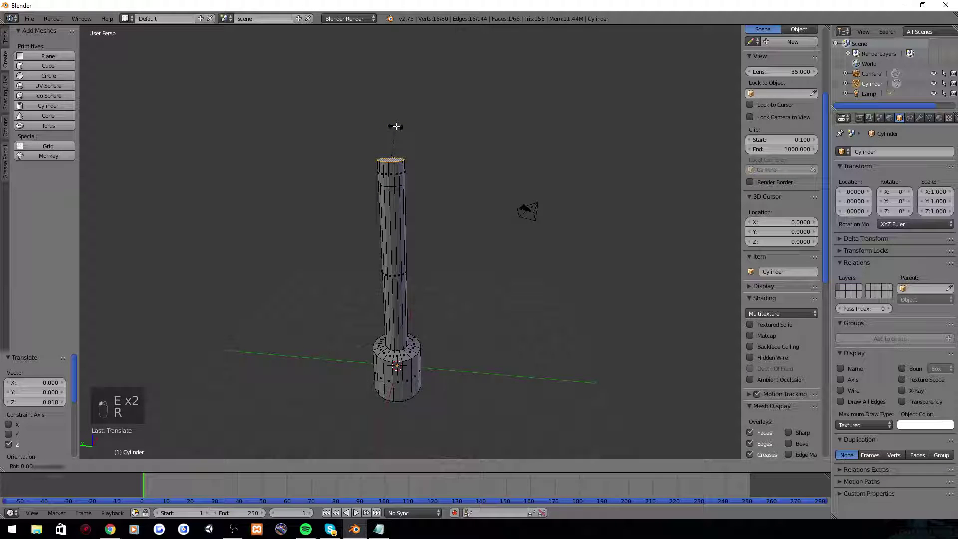
pyautogui.write('45')
pyautogui.press('Return')
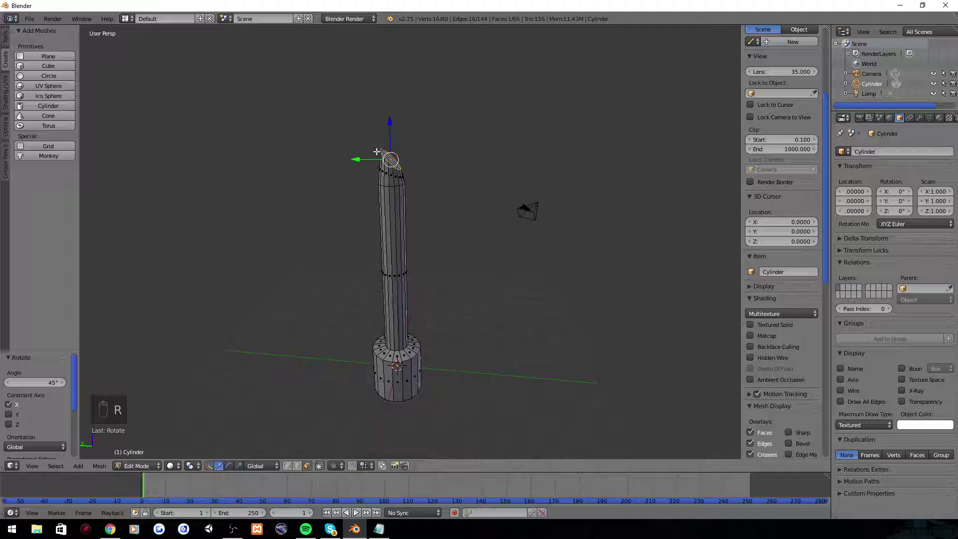
pyautogui.moveTo(358, 164); pyautogui.dragTo(370, 163)
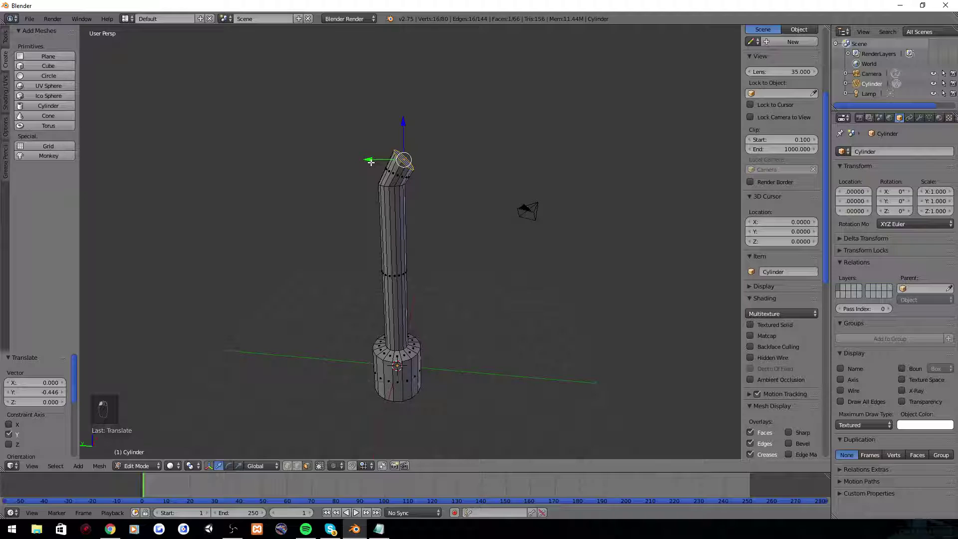
# Extrude the tilted end face in place for the next bend segment
pyautogui.press('e')
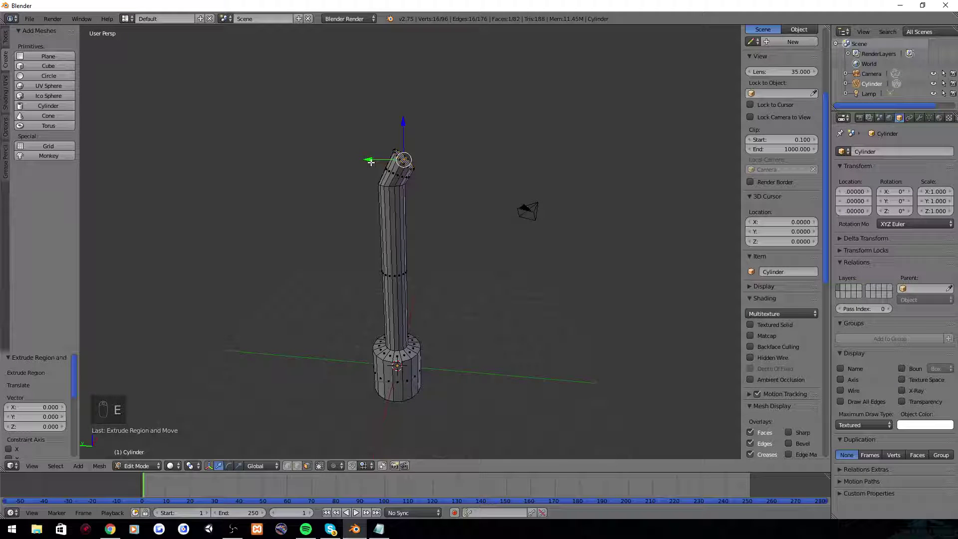
# Try to rotate the new end face 45° around the global Z axis and undo the rotation
pyautogui.press('r')
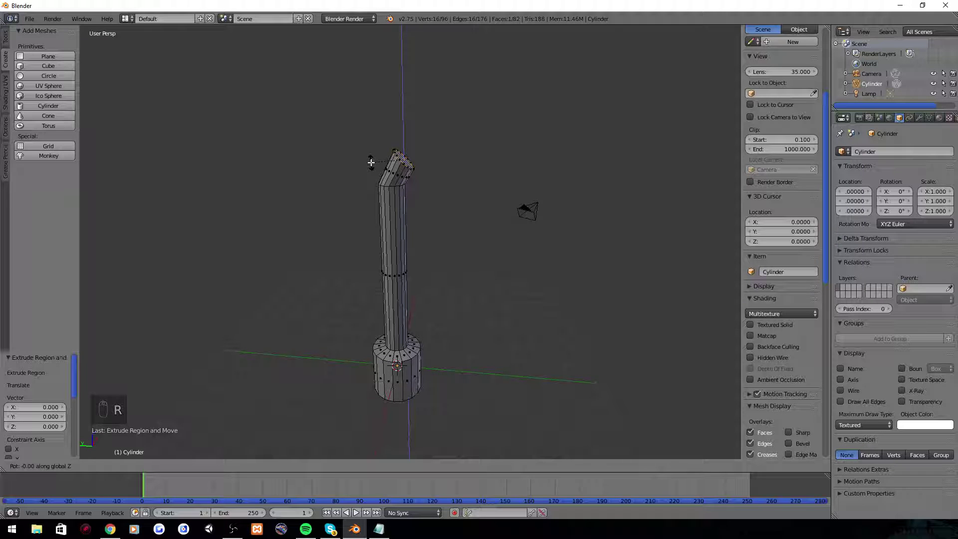
pyautogui.write('45')
pyautogui.press('Return')
pyautogui.hotkey('ctrl', 'z')
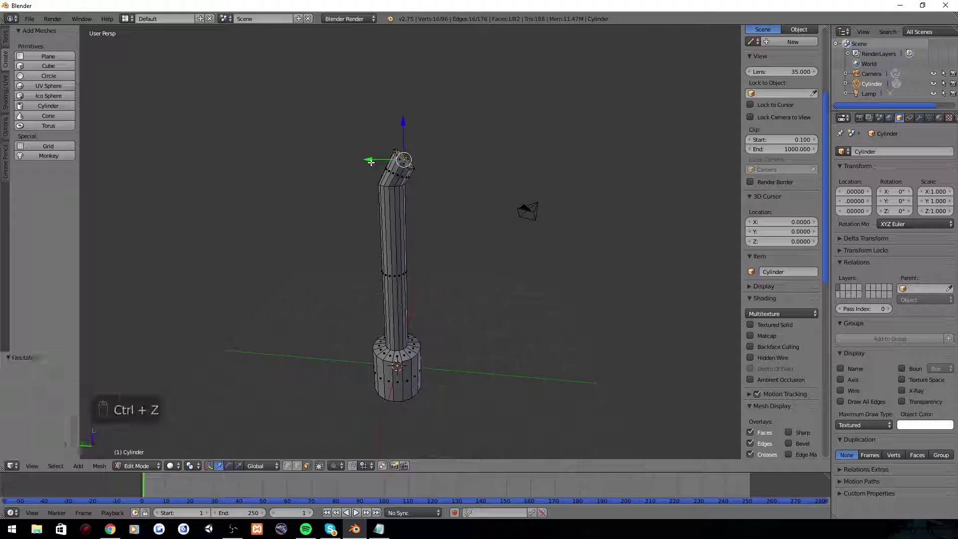
pyautogui.press('r')
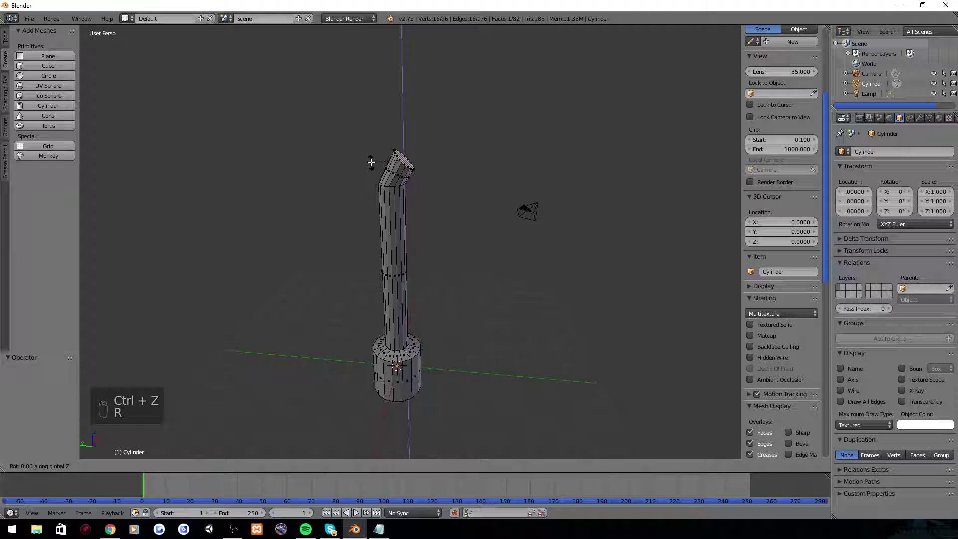
pyautogui.hotkey('ctrl', 'z')
# Rotate the end face 45° around X and move it about -1.03 along Y to complete the bend
pyautogui.press('r')
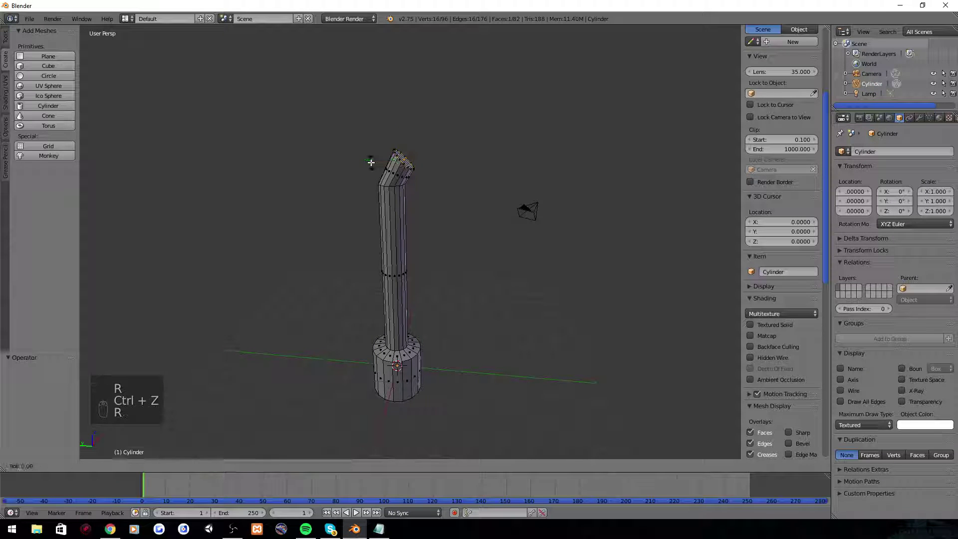
pyautogui.press('x')
pyautogui.press('Return')
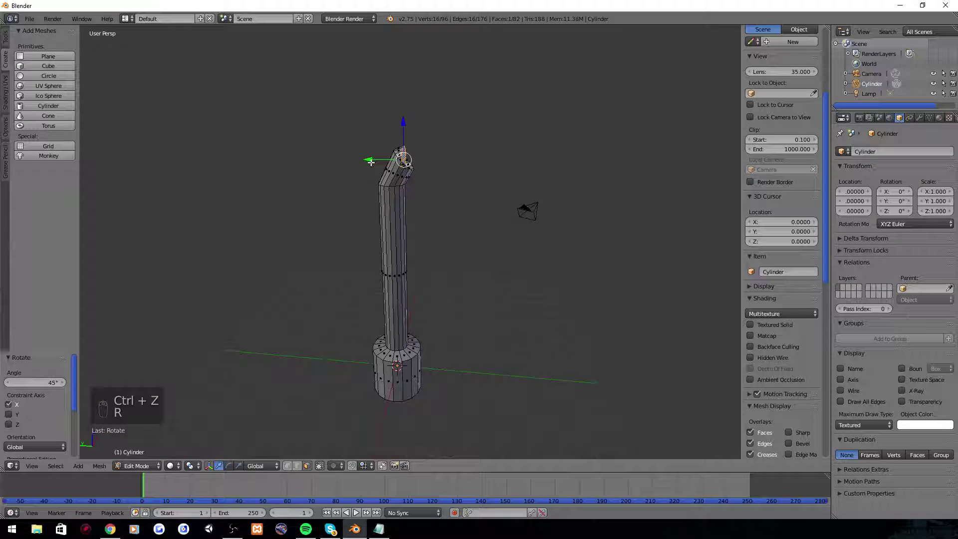
pyautogui.moveTo(370, 162); pyautogui.dragTo(407, 191)
pyautogui.moveTo(407, 192); pyautogui.dragTo(408, 192, button='middle')
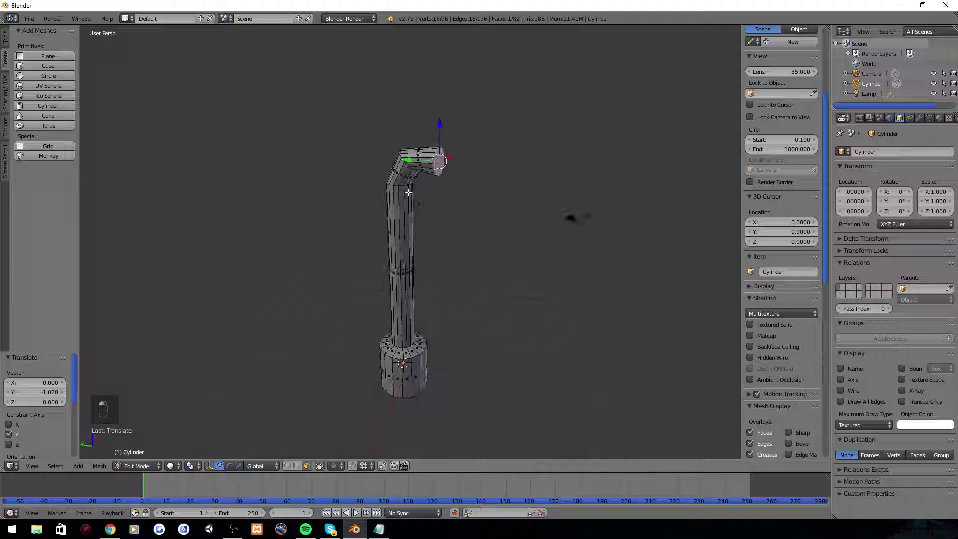
# Extrude the arm's end face and move it about -2.16 along Y to lengthen the horizontal arm
pyautogui.press('e')
pyautogui.click(409, 191)
pyautogui.moveTo(409, 160); pyautogui.dragTo(480, 192)
pyautogui.moveTo(484, 200); pyautogui.dragTo(421, 275, button='middle')
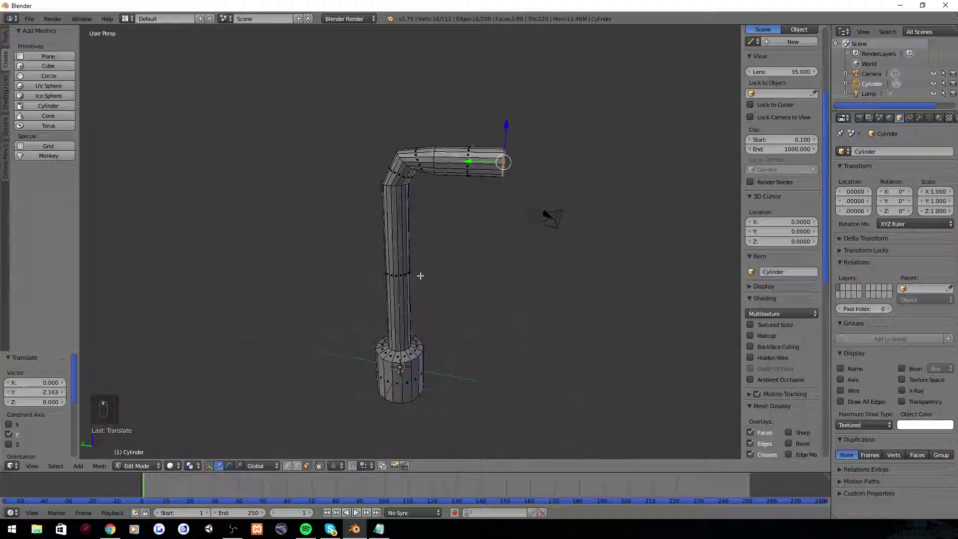
# Return to Object Mode and inspect the bent post model from several angles
pyautogui.click(137, 465)
pyautogui.click(138, 453)
pyautogui.moveTo(293, 336); pyautogui.dragTo(390, 359, button='middle')
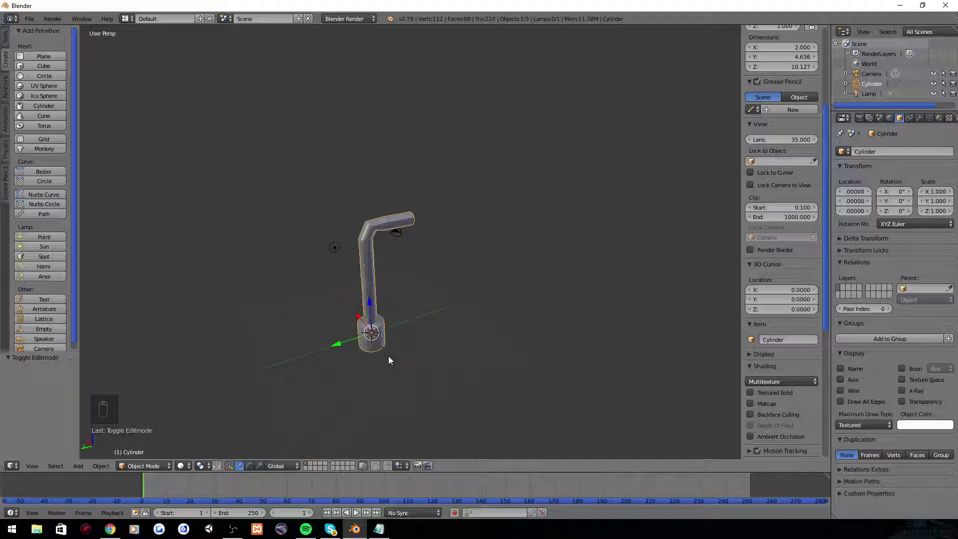
pyautogui.moveTo(290, 231); pyautogui.dragTo(251, 226, button='middle')
pyautogui.keyDown('shift'); pyautogui.moveTo(300, 285); pyautogui.dragTo(357, 286, button='middle'); pyautogui.keyUp('shift')
pyautogui.scroll(5, 357, 285)
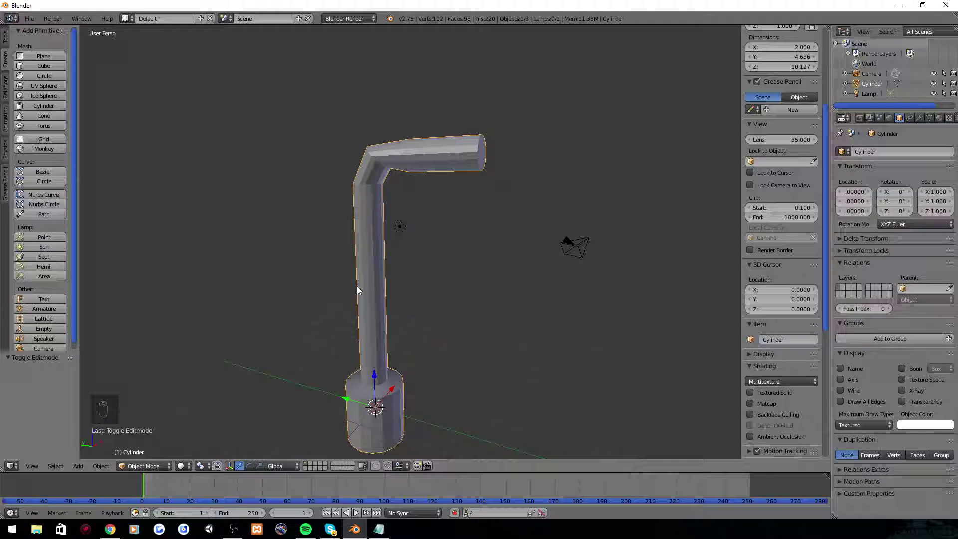
# Delete the bent post model and add a cube mesh in its place
pyautogui.click(143, 466)
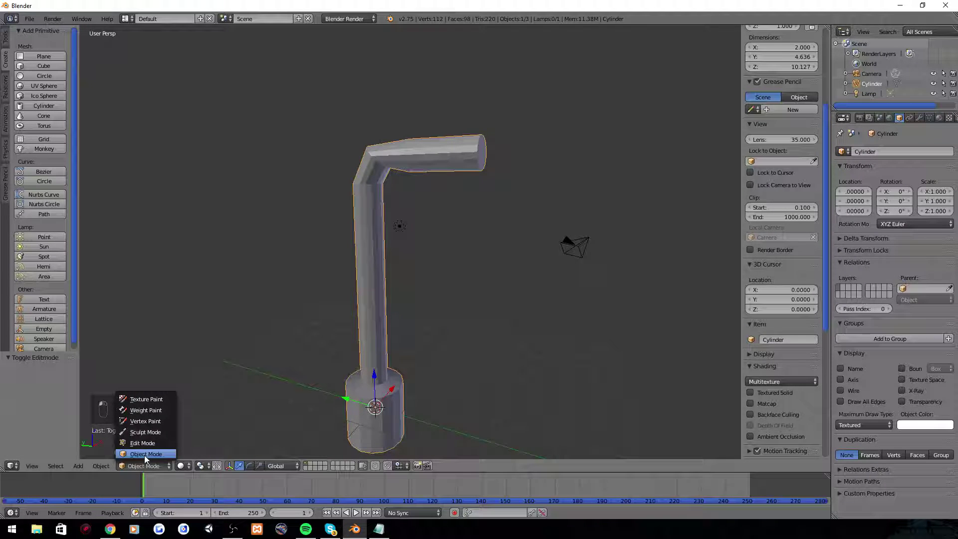
pyautogui.press('Delete')
pyautogui.click(337, 397)
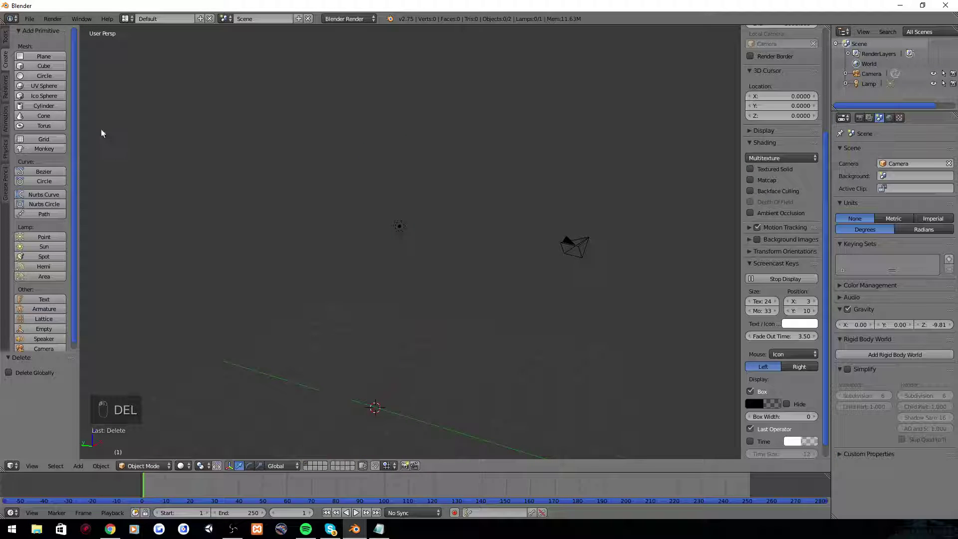
pyautogui.click(43, 66)
pyautogui.moveTo(445, 279); pyautogui.dragTo(350, 291, button='middle')
# In Edit Mode, extrude the cube's top face in place and scale it down to form an inner square
pyautogui.rightClick(131, 465)
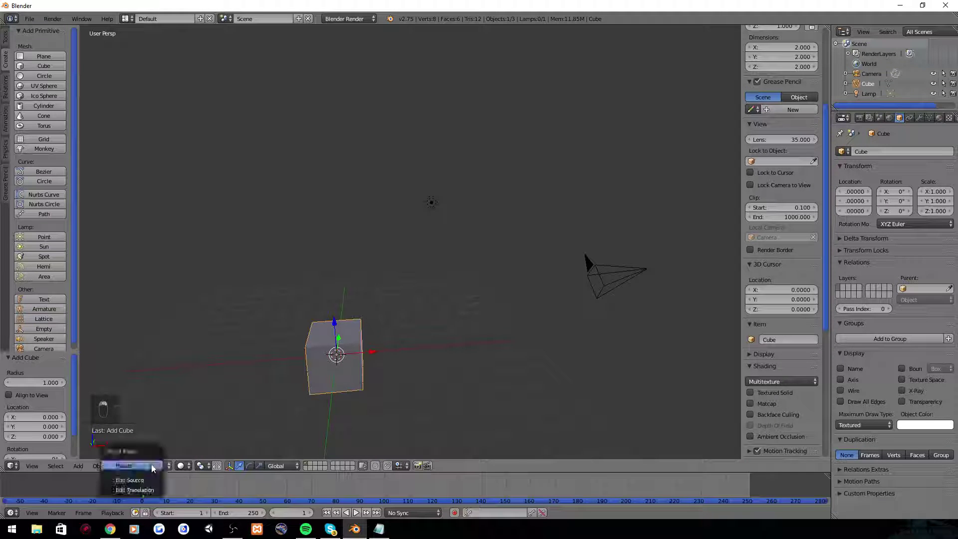
pyautogui.click(135, 466)
pyautogui.click(132, 443)
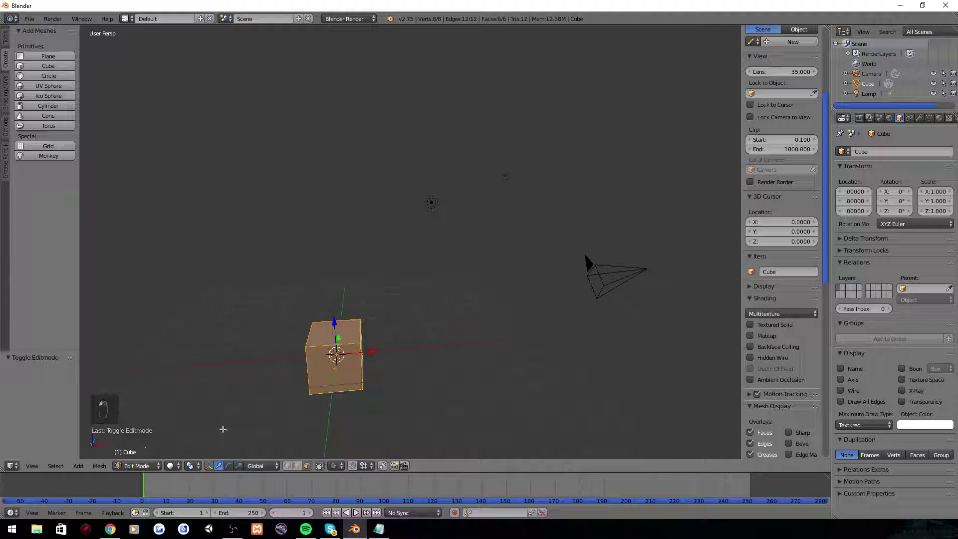
pyautogui.scroll(3, 320, 436)
pyautogui.rightClick(408, 349)
pyautogui.press('e')
pyautogui.click(479, 366)
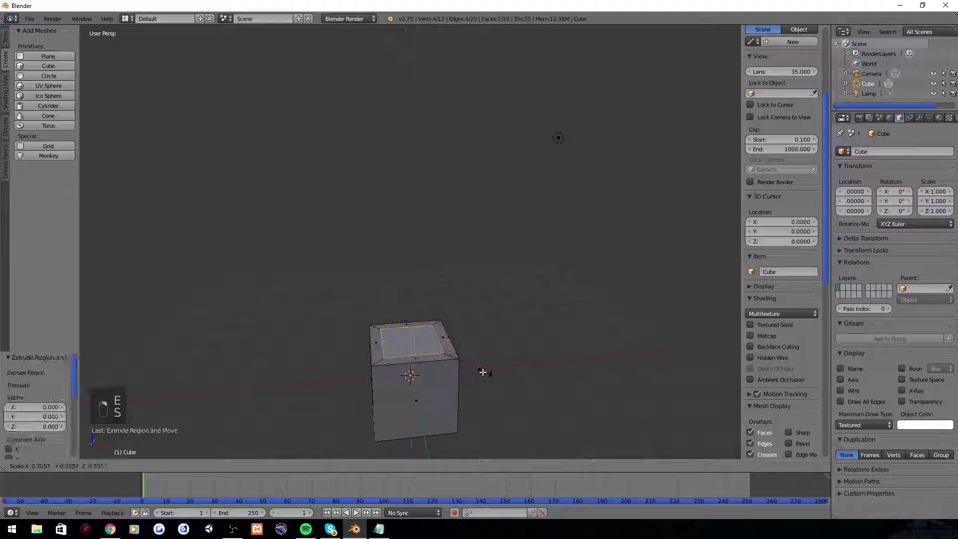
pyautogui.press('s')
pyautogui.click(442, 348)
# Extrude the inner square and lower it about 0.74 along Z to hollow out a cavity
pyautogui.press('e')
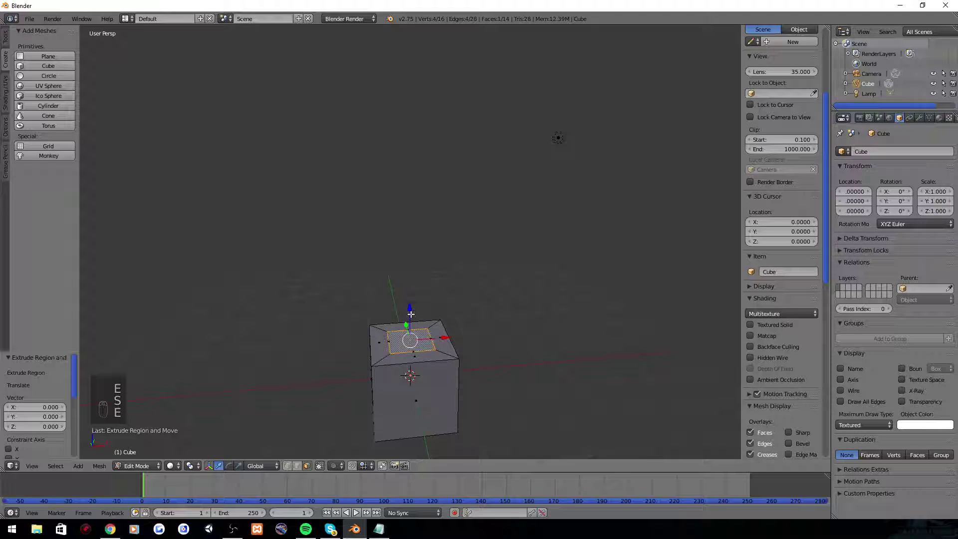
pyautogui.click(414, 336)
pyautogui.moveTo(417, 279); pyautogui.dragTo(431, 294, button='middle')
pyautogui.scroll(5, 434, 294)
pyautogui.moveTo(538, 335); pyautogui.dragTo(463, 369, button='middle')
pyautogui.moveTo(372, 292); pyautogui.dragTo(582, 235, button='middle')
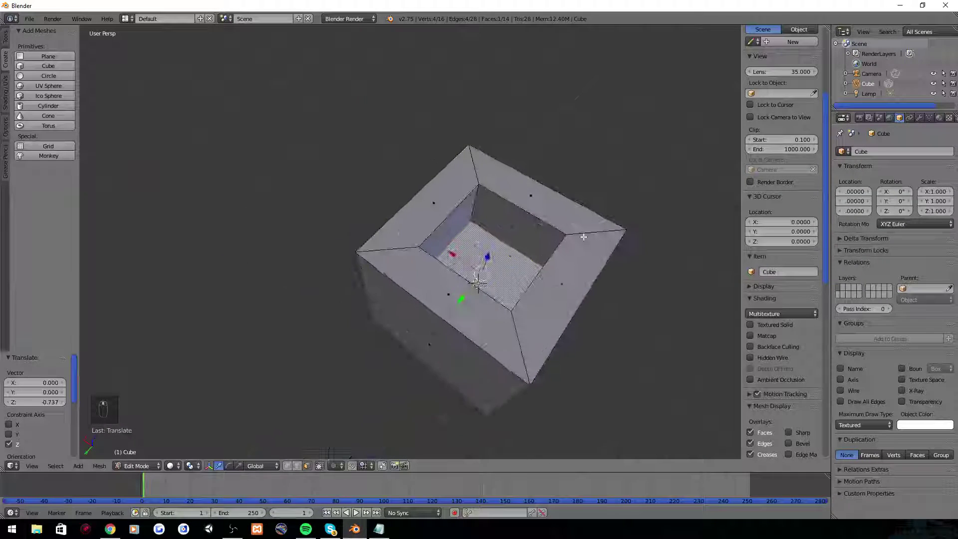
# Try to push the cavity's floor about 1.84 down along Z through the cube's underside, and undo the move
pyautogui.press('g')
pyautogui.press('z')
pyautogui.click(473, 292)
pyautogui.moveTo(474, 291)
pyautogui.mouseDown(button='middle')
pyautogui.moveTo(481, 273)
pyautogui.moveTo(488, 288)
pyautogui.mouseUp(button='middle')
pyautogui.moveTo(508, 373); pyautogui.dragTo(474, 240, button='middle')
pyautogui.scroll(-3, 475, 239)
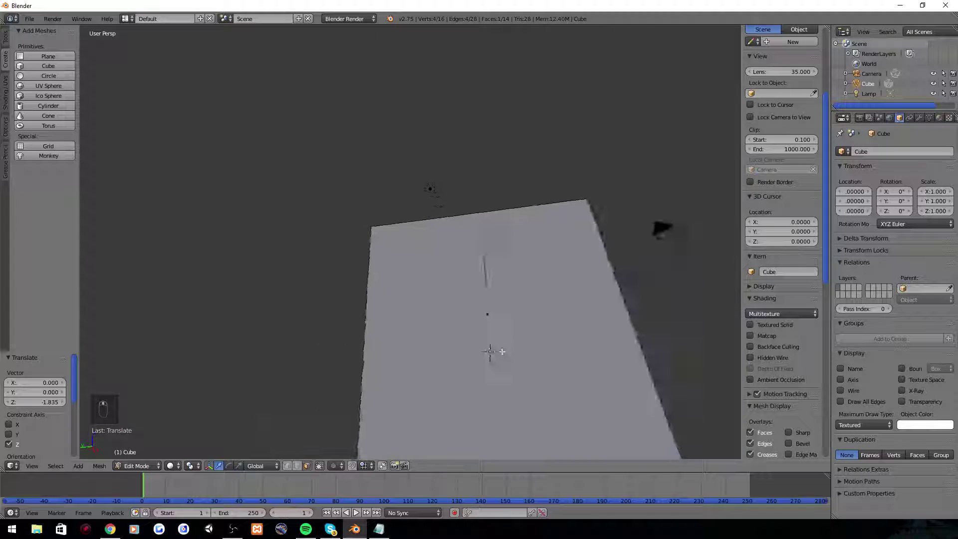
pyautogui.moveTo(502, 351); pyautogui.dragTo(464, 274, button='middle')
pyautogui.moveTo(449, 186); pyautogui.dragTo(427, 328, button='middle')
pyautogui.hotkey('ctrl', 'z')
# Extrude one side face of the cube in place and scale it down within its border
pyautogui.scroll(3, 383, 297)
pyautogui.moveTo(426, 364); pyautogui.dragTo(419, 332, button='middle')
pyautogui.scroll(-5, 387, 339)
pyautogui.press('e')
pyautogui.rightClick(539, 349)
pyautogui.press('s')
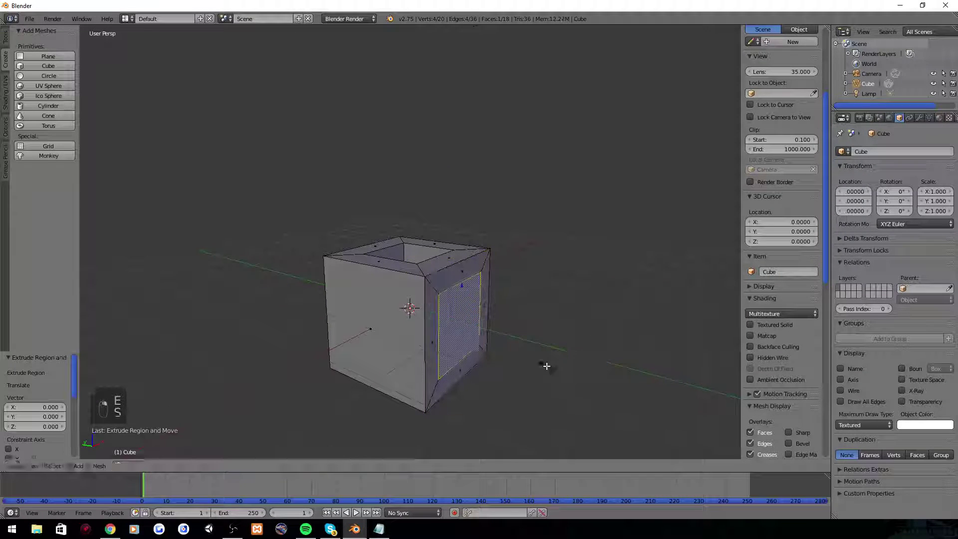
pyautogui.click(536, 361)
# Pull the smaller side face outward about 0.71 in the negative Y direction
pyautogui.press('e')
pyautogui.click(474, 324)
pyautogui.moveTo(474, 325); pyautogui.dragTo(495, 369, button='middle')
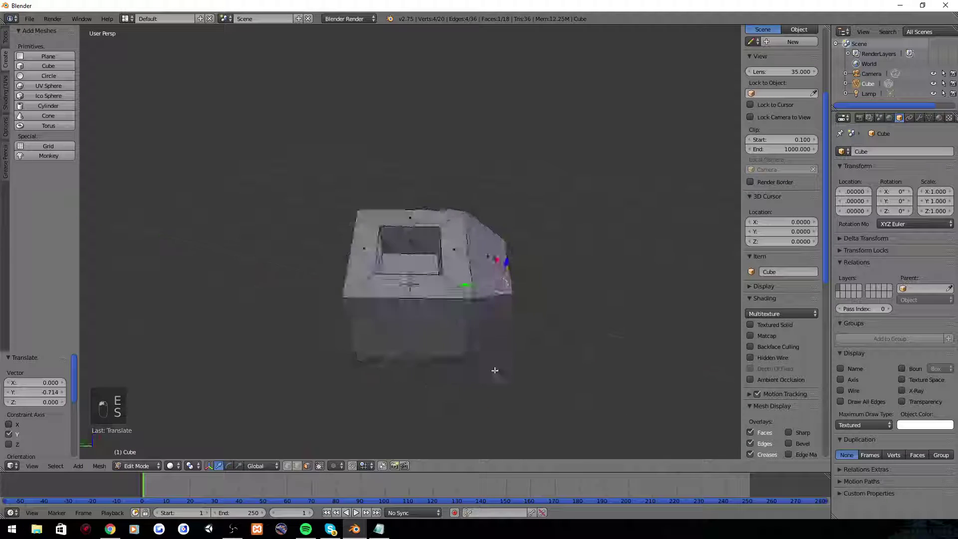
# Select the cavity's floor face and shift it about -0.36 along Y
pyautogui.moveTo(454, 333); pyautogui.dragTo(423, 273, button='middle')
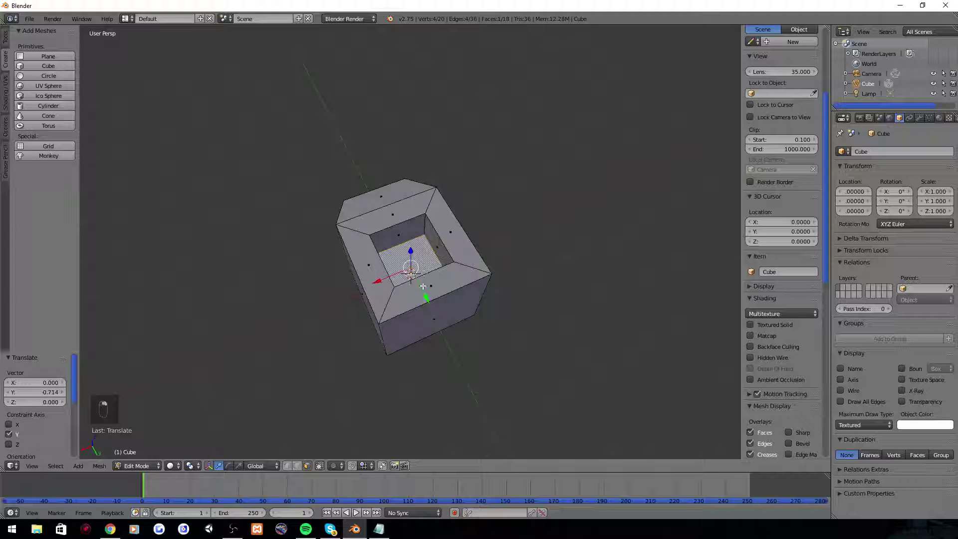
pyautogui.moveTo(425, 298); pyautogui.dragTo(415, 286)
pyautogui.moveTo(415, 286); pyautogui.dragTo(368, 277, button='middle')
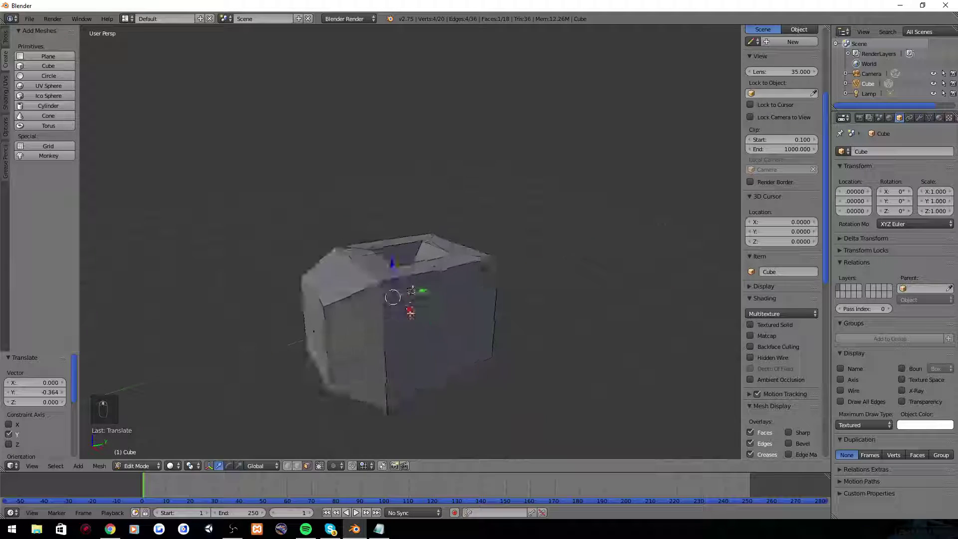
pyautogui.scroll(8, 449, 274)
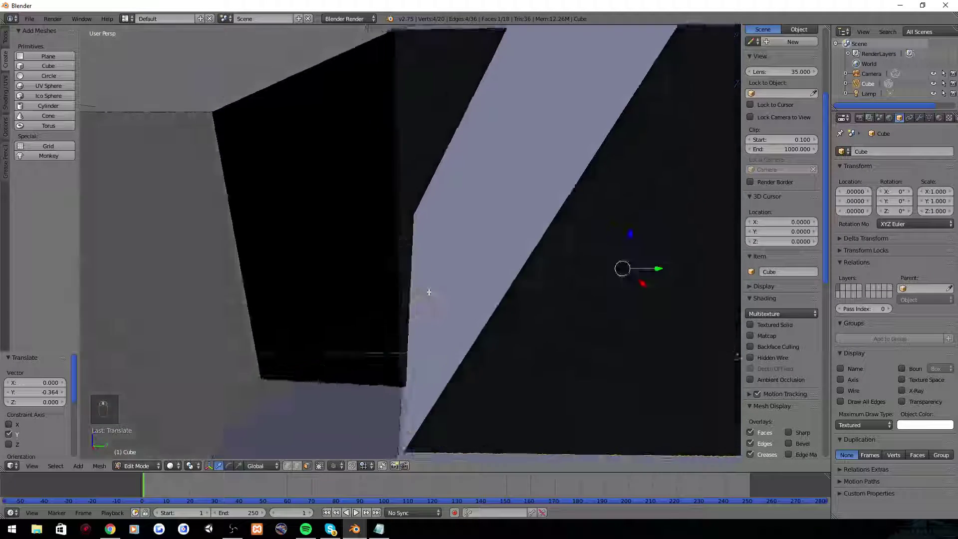
pyautogui.moveTo(429, 291); pyautogui.dragTo(363, 248, button='middle')
pyautogui.scroll(-6, 425, 272)
pyautogui.scroll(5, 394, 250)
pyautogui.scroll(-6, 363, 248)
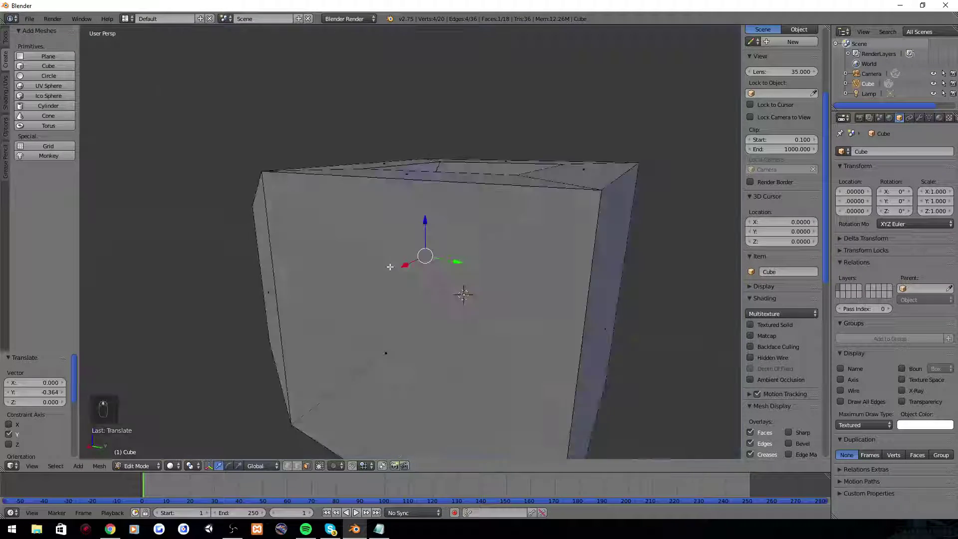
# Scale the cavity's floor face up by about 1.305 and nudge it slightly in the positive Y direction
pyautogui.moveTo(384, 344); pyautogui.dragTo(464, 289, button='middle')
pyautogui.press('s')
pyautogui.click(488, 311)
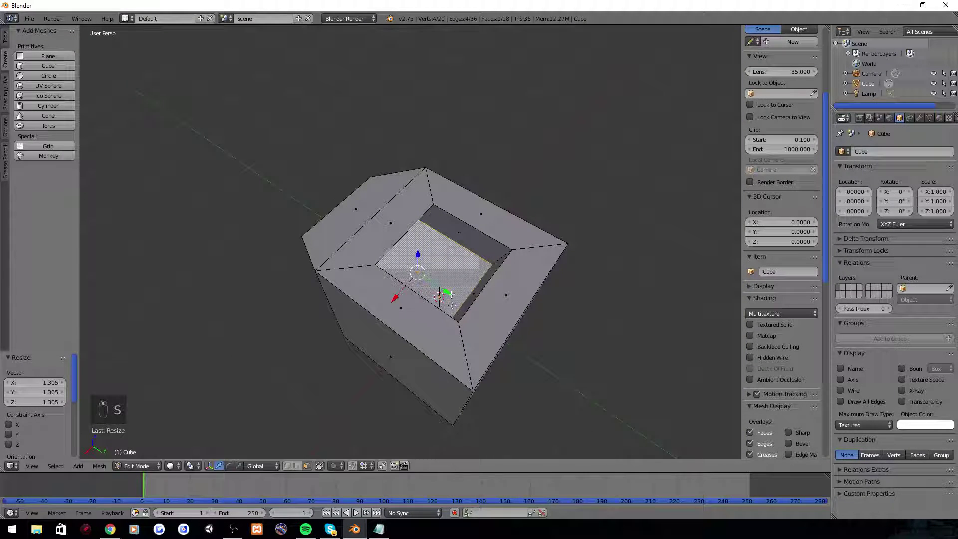
pyautogui.moveTo(447, 293); pyautogui.dragTo(458, 300)
# Select the cube's rim face on the positive X side and shift it about 0.49 outward along X
pyautogui.moveTo(458, 299); pyautogui.dragTo(476, 282, button='middle')
pyautogui.rightClick(429, 303)
pyautogui.moveTo(407, 321); pyautogui.dragTo(449, 299, button='middle')
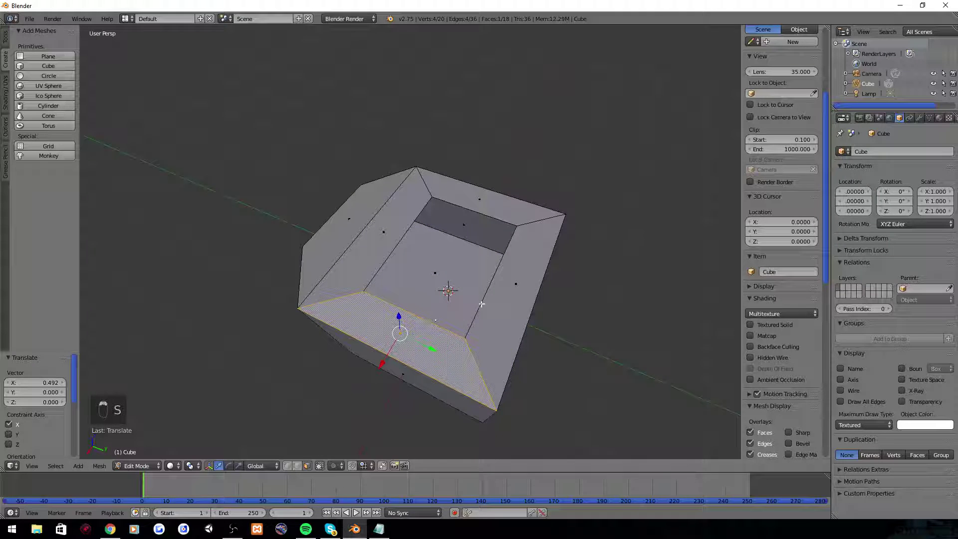
# Extrude the rim face on the positive Y side and raise it about 1.19 along Z as an upright block
pyautogui.rightClick(511, 286)
pyautogui.press('e')
pyautogui.click(477, 270)
pyautogui.moveTo(477, 269); pyautogui.dragTo(455, 180, button='middle')
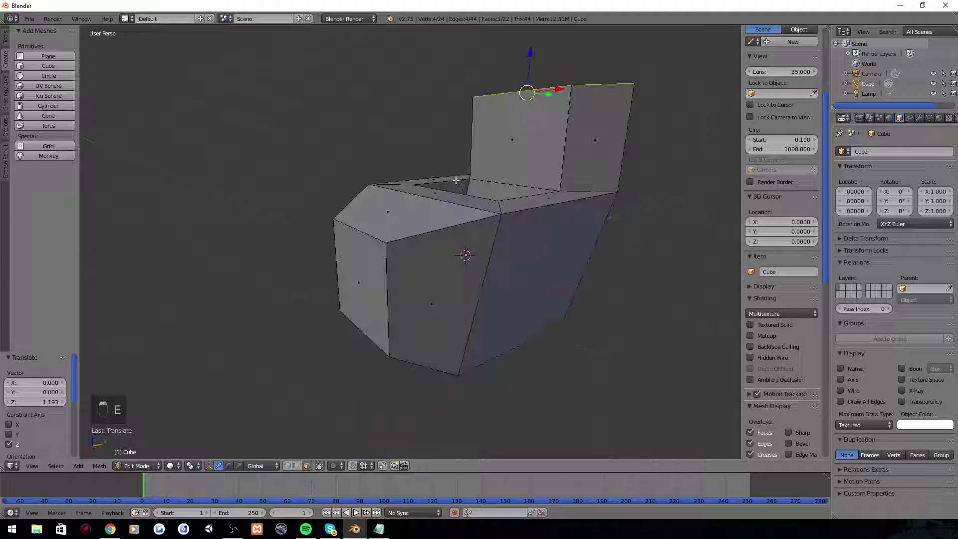
pyautogui.keyDown('shift'); pyautogui.rightClick(456, 178); pyautogui.keyUp('shift')
# Switch to Object Mode and delete the reshaped cube from the scene
pyautogui.moveTo(517, 204); pyautogui.dragTo(470, 214, button='middle')
pyautogui.scroll(-6, 439, 215)
pyautogui.click(121, 467)
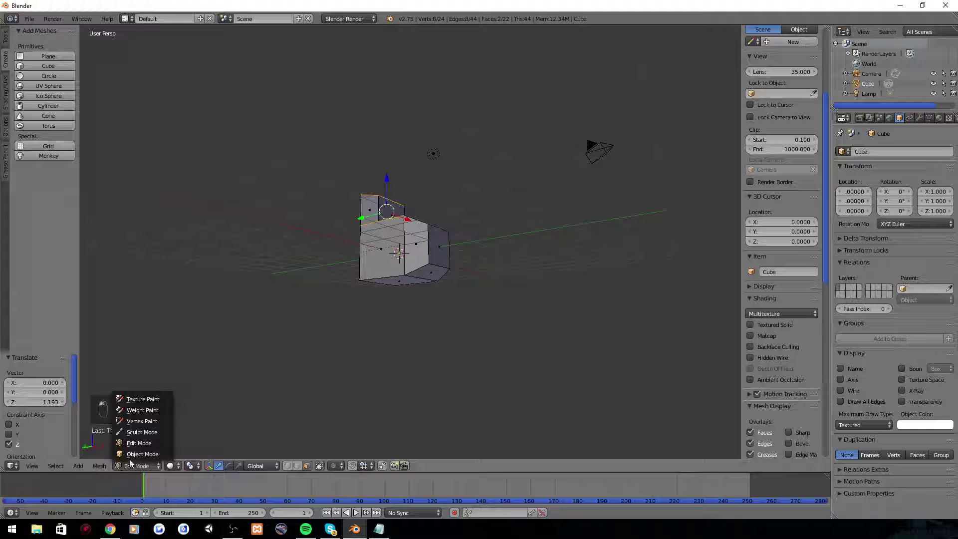
pyautogui.click(143, 465)
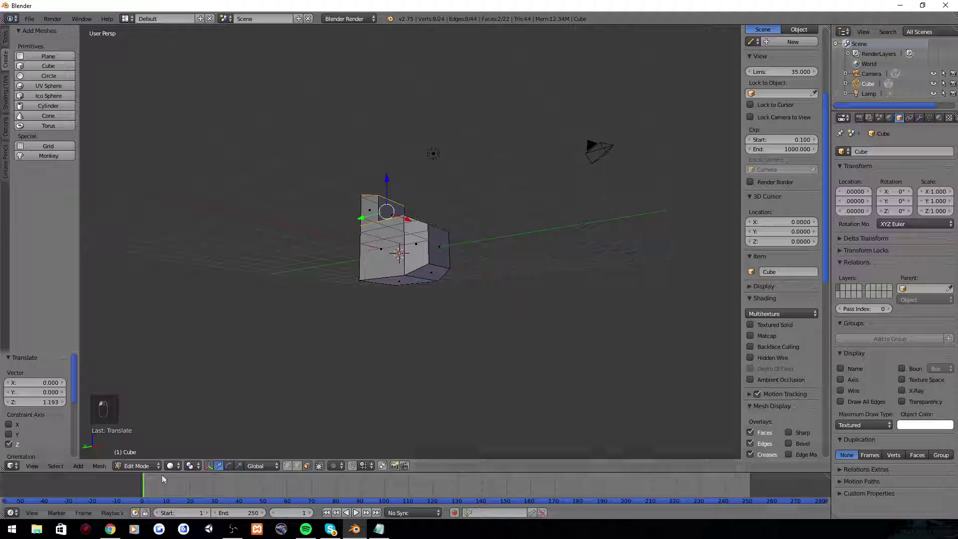
pyautogui.click(135, 465)
pyautogui.click(142, 453)
pyautogui.moveTo(351, 389); pyautogui.dragTo(264, 412, button='middle')
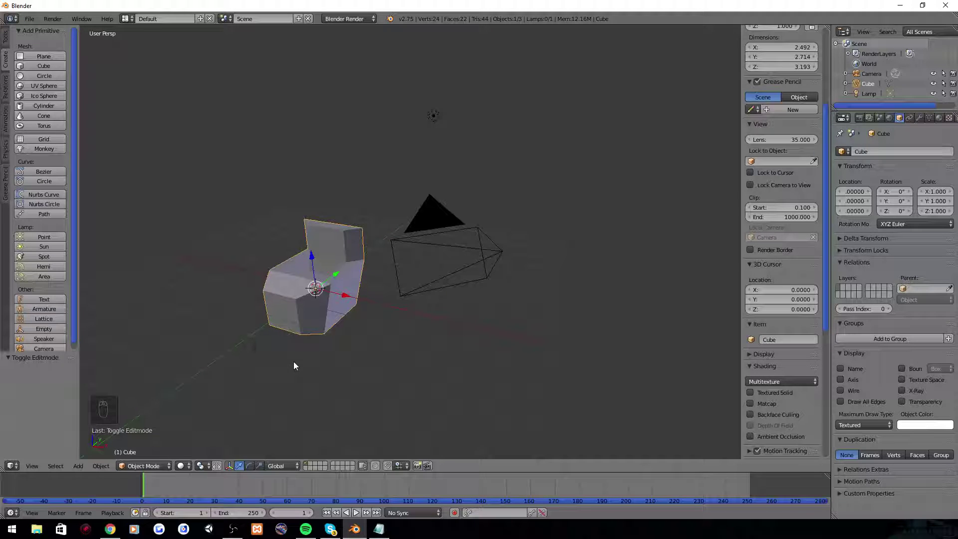
pyautogui.press('Delete')
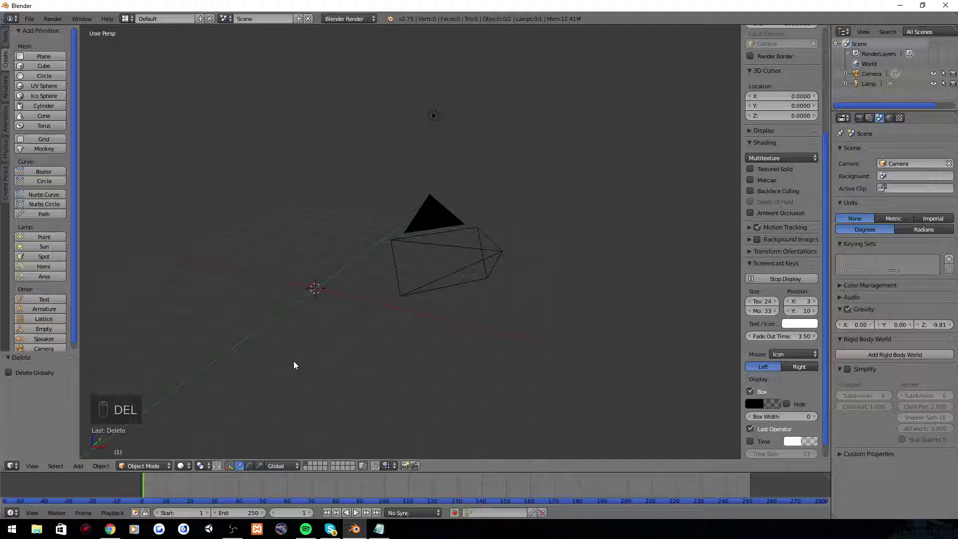